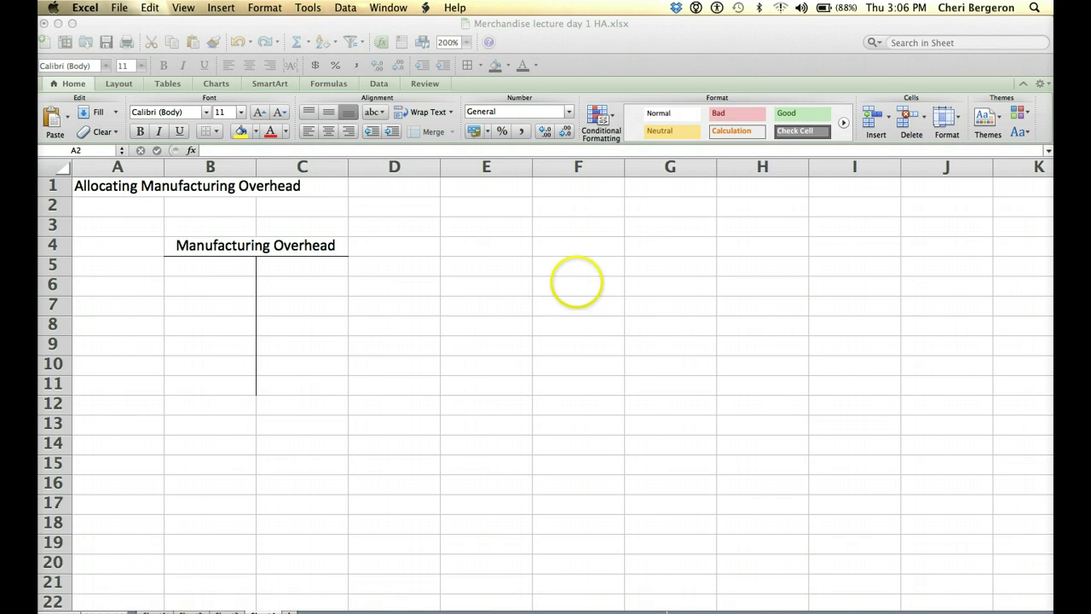
Step: Enter the labels Direct Materials, Direct Labor and Factory Overhead in cells F5 to F7
click(572, 268)
click(572, 268)
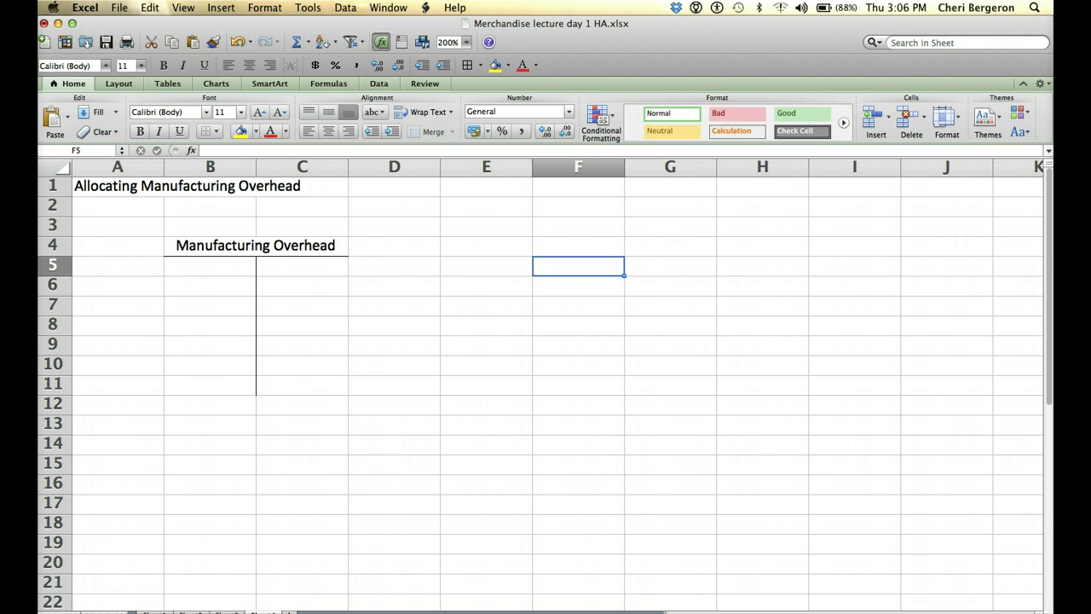
text(Direct)
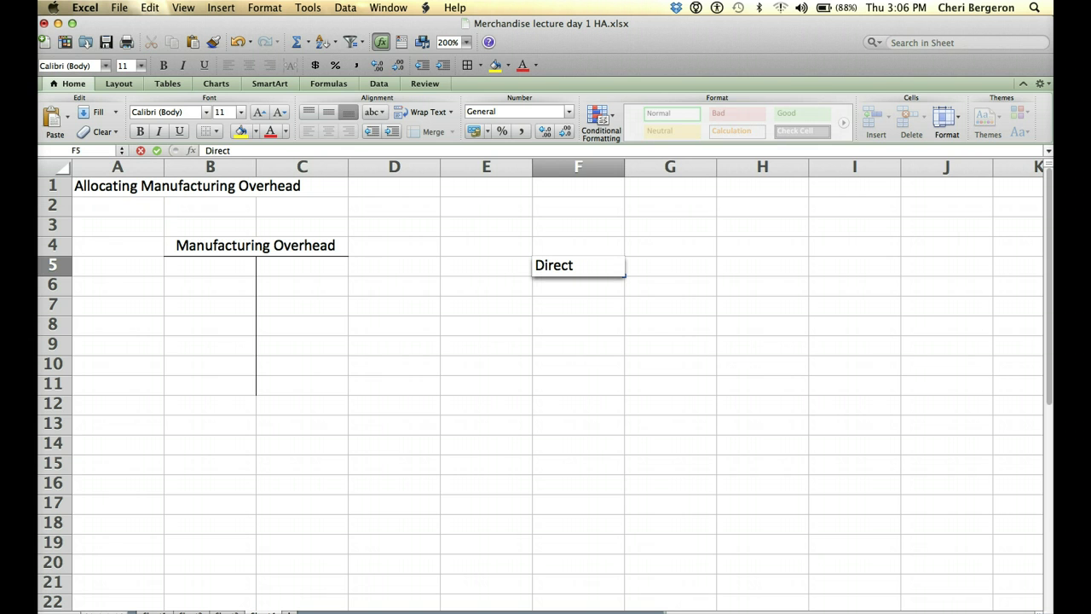
text( Materials)
key(Return)
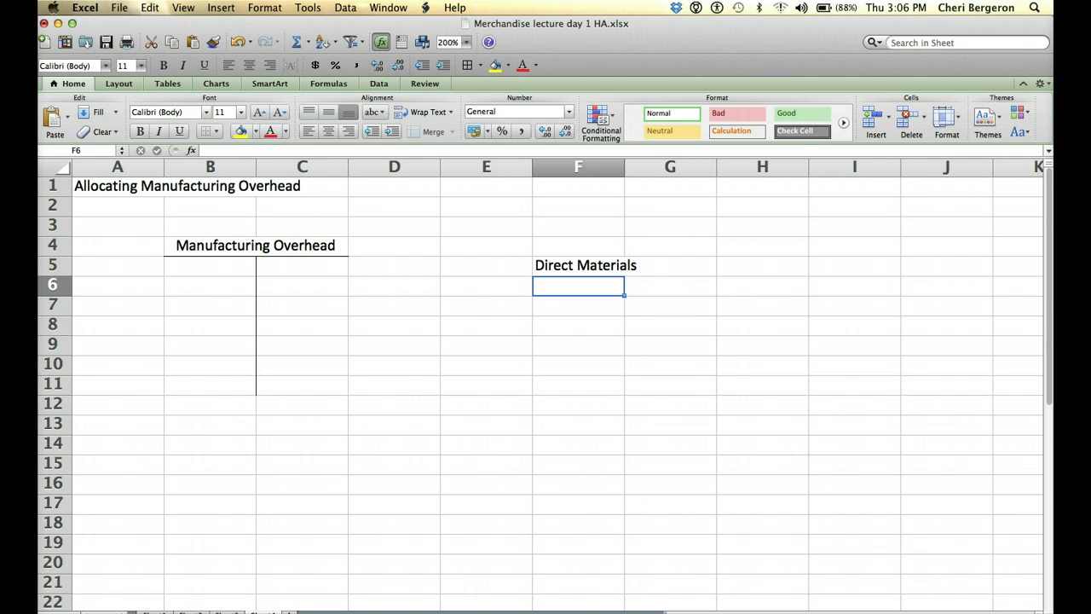
text(Direct Labor)
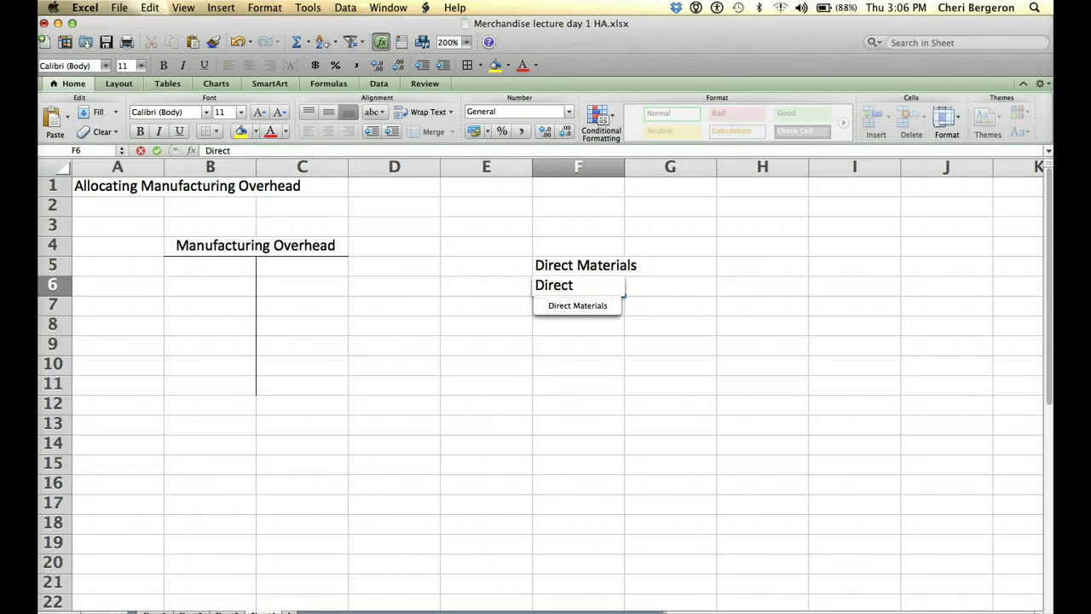
key(Return)
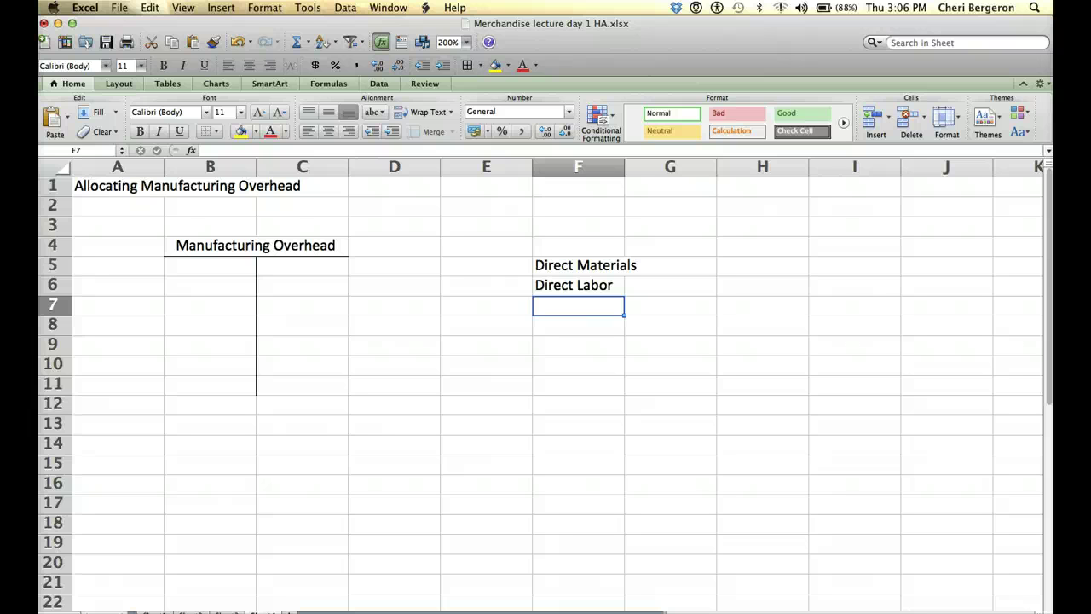
text(Fa)
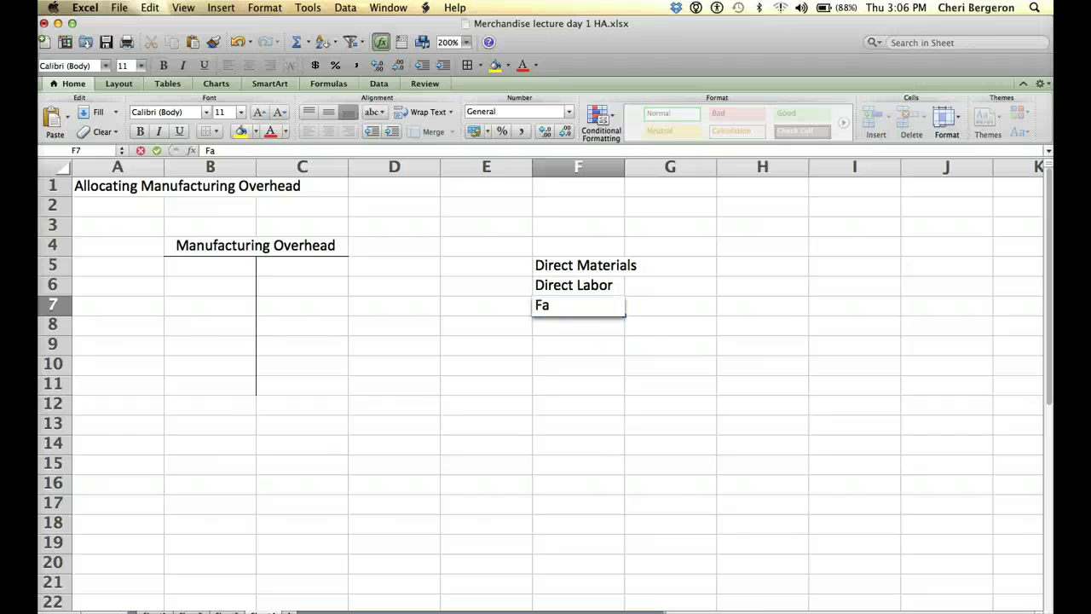
text(ctory Overhead)
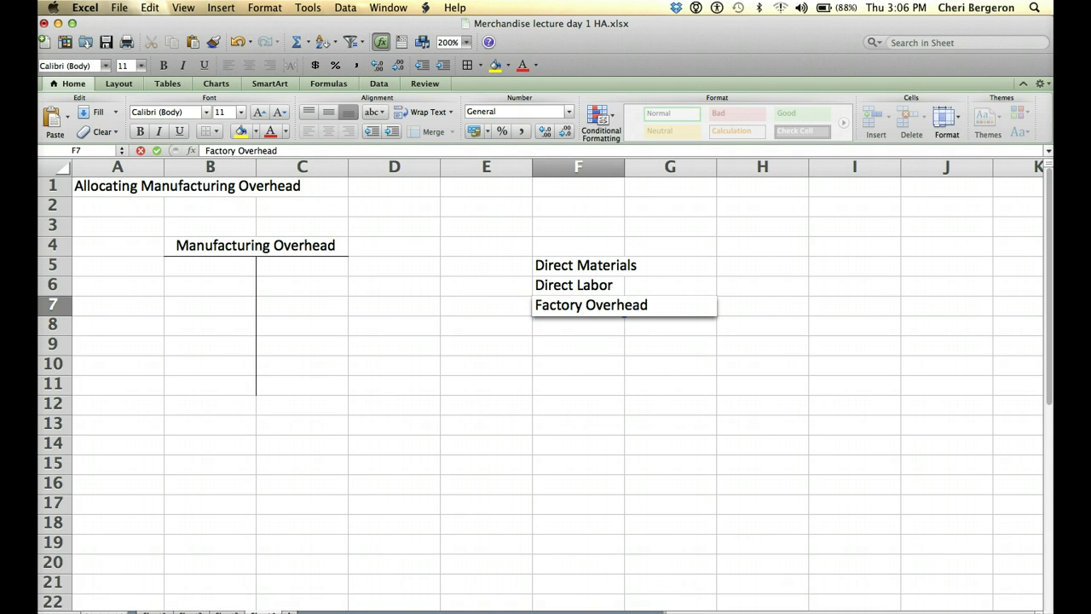
key(Return)
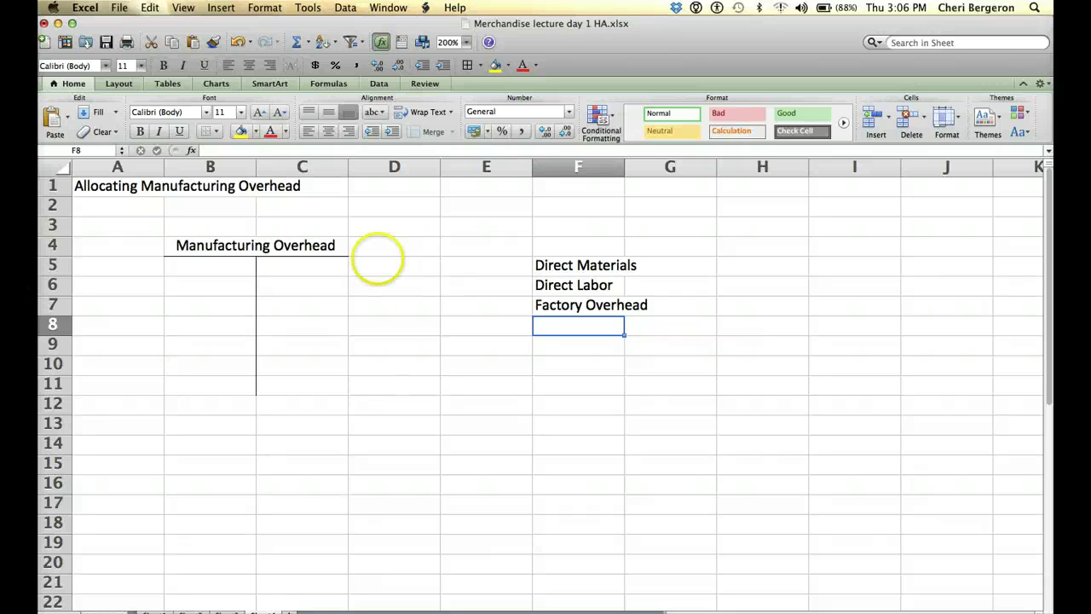
Step: Enter 30000, 2500, 1000 and 3000 on the debit side of the Manufacturing Overhead account, in cells B5 to B8
click(208, 266)
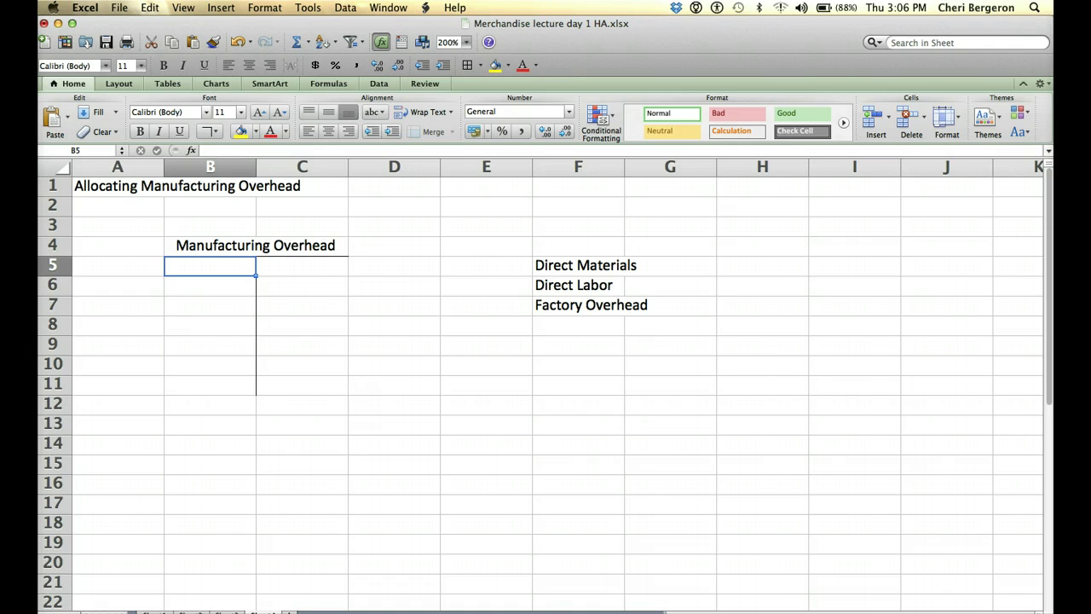
text(30000)
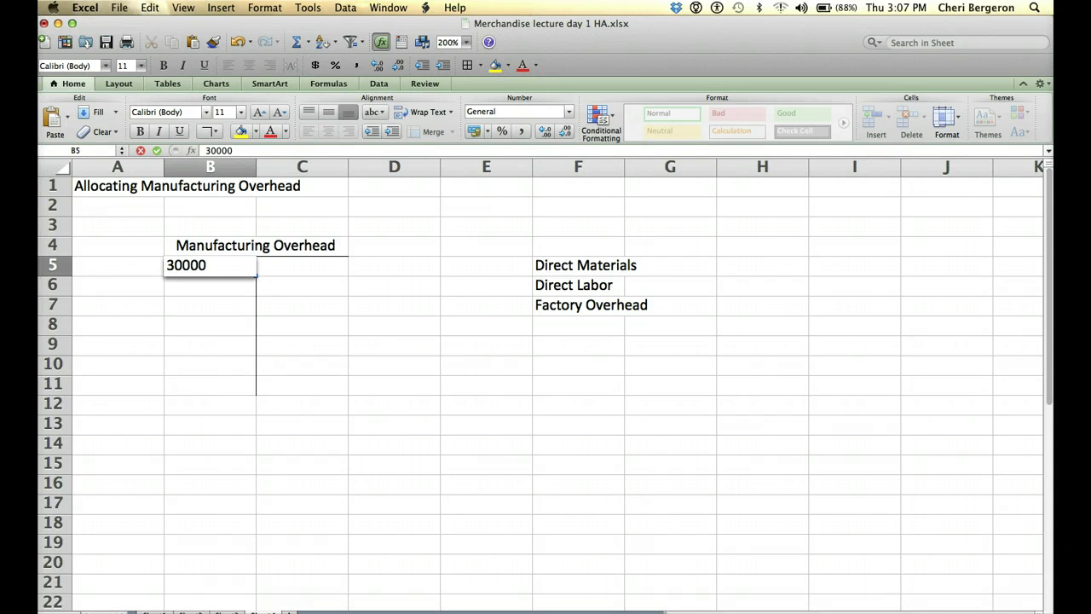
key(Return)
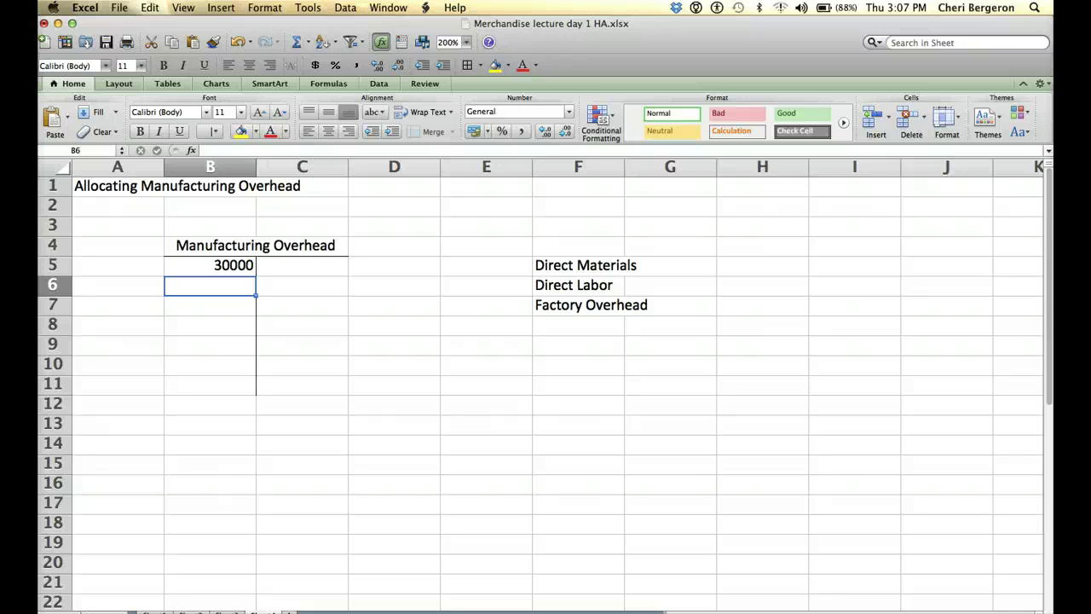
text(2500)
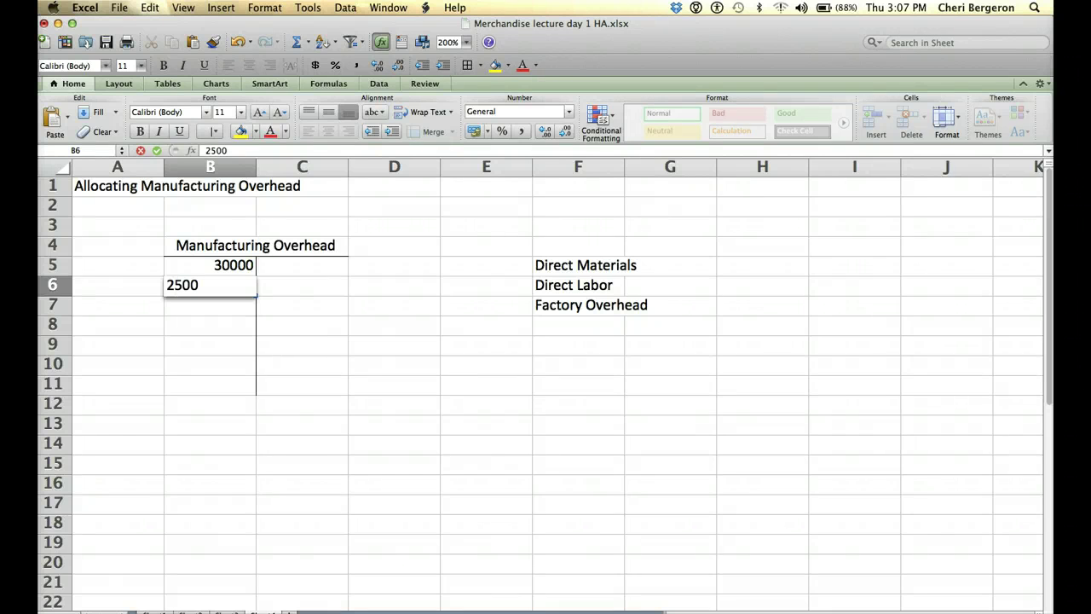
key(Return)
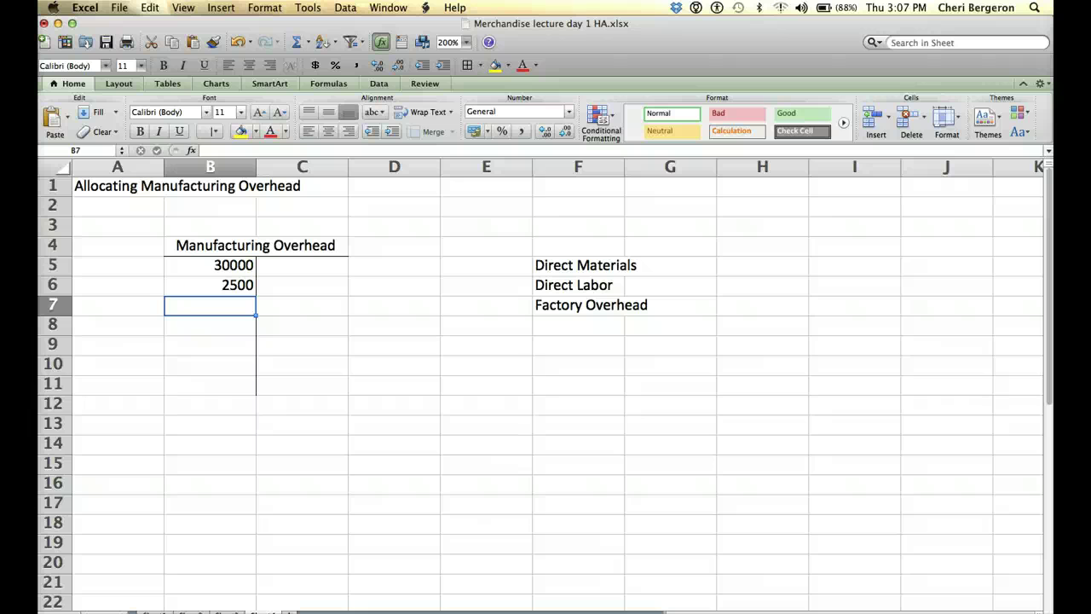
text(1000)
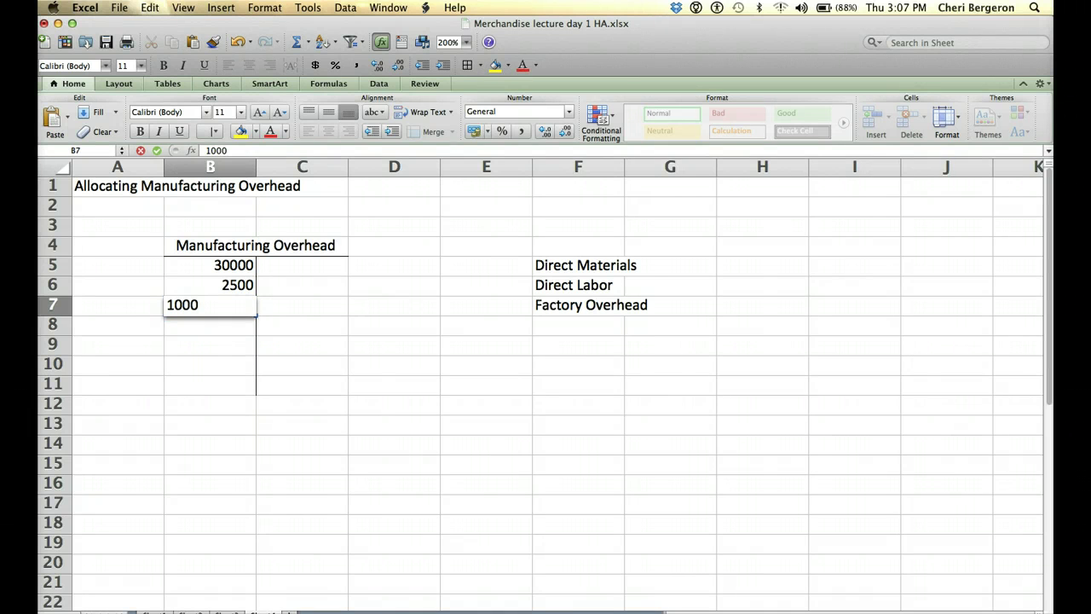
key(Return)
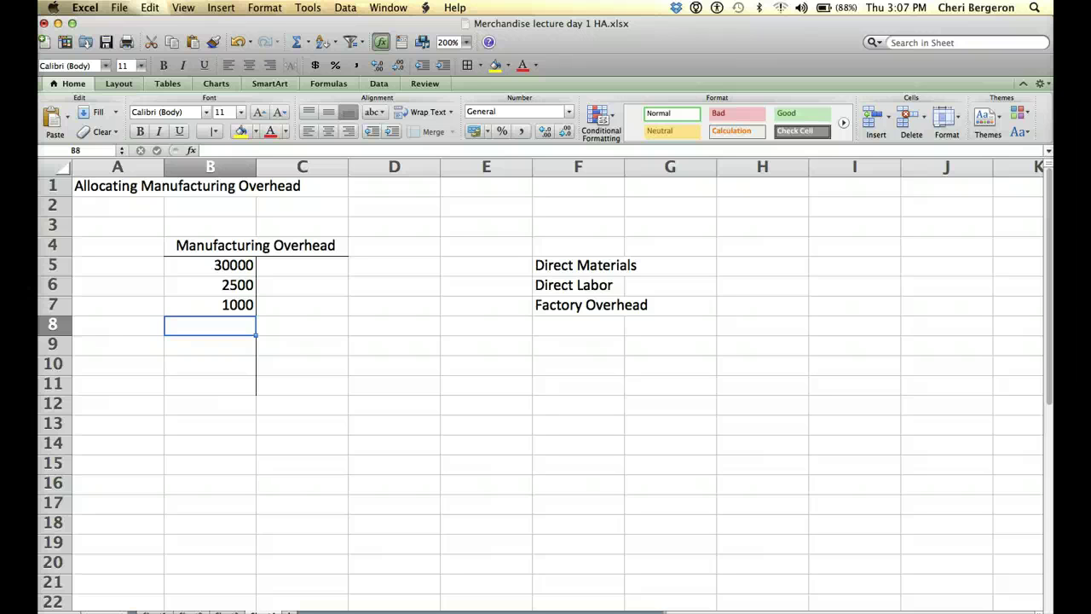
text(3000)
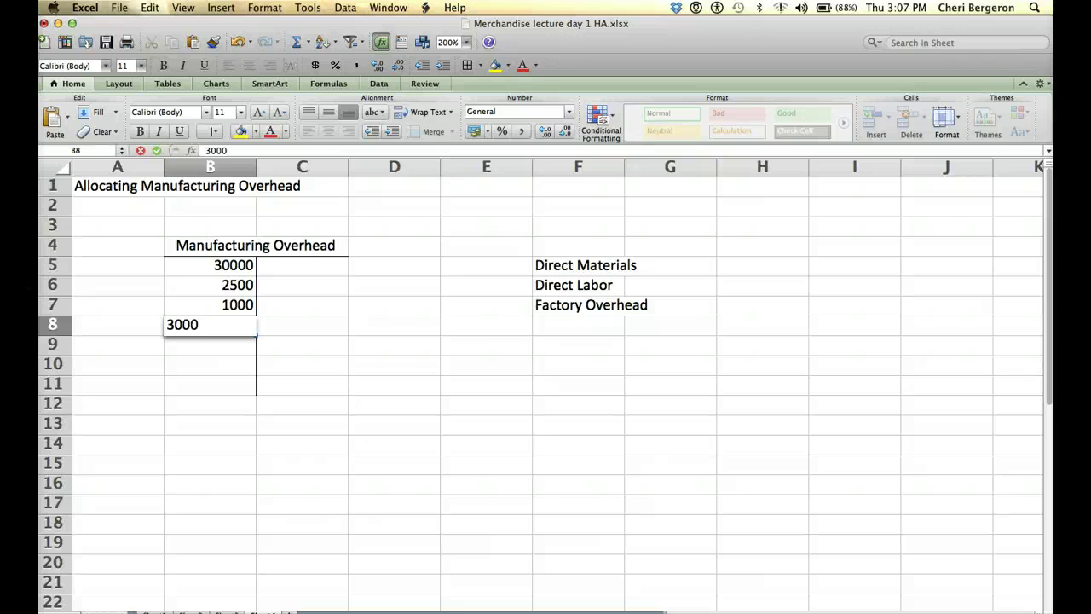
key(Return)
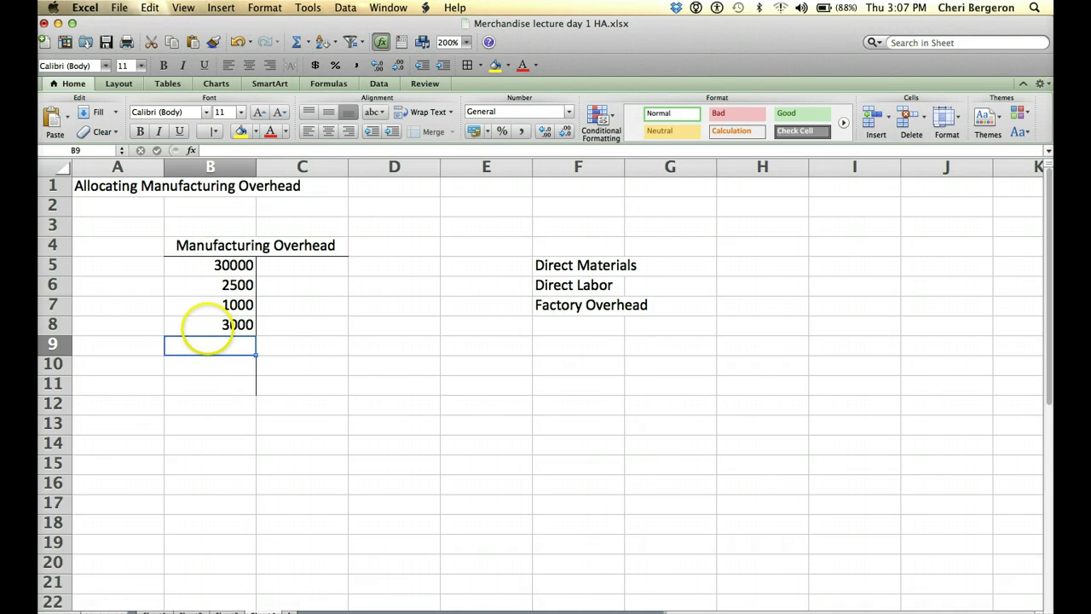
Step: Add a bottom border under cells B8 and C8 of the Manufacturing Overhead account
drag(207, 324, 274, 326)
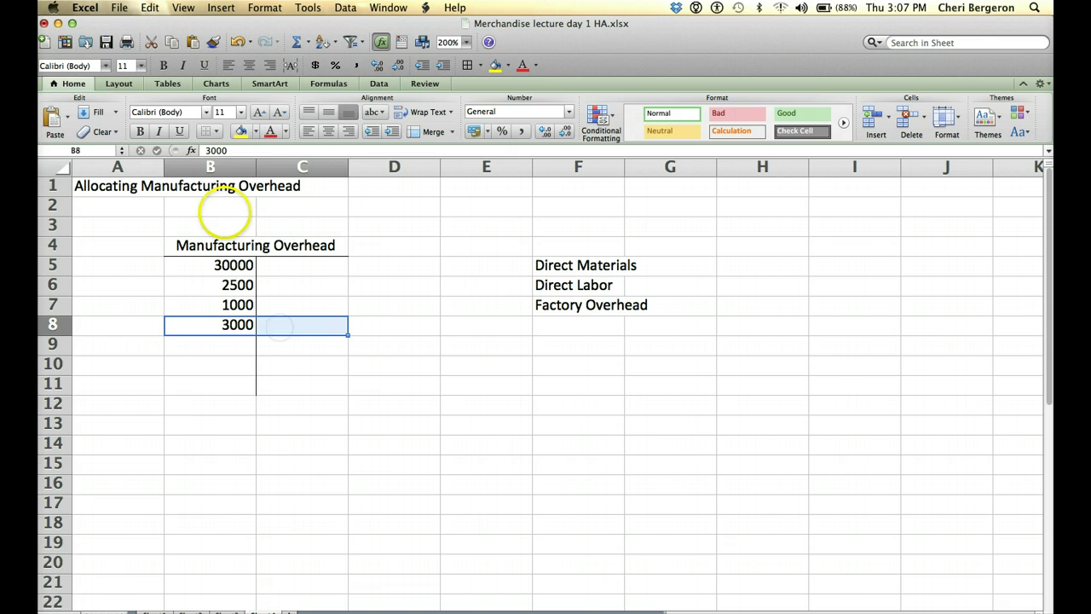
click(217, 131)
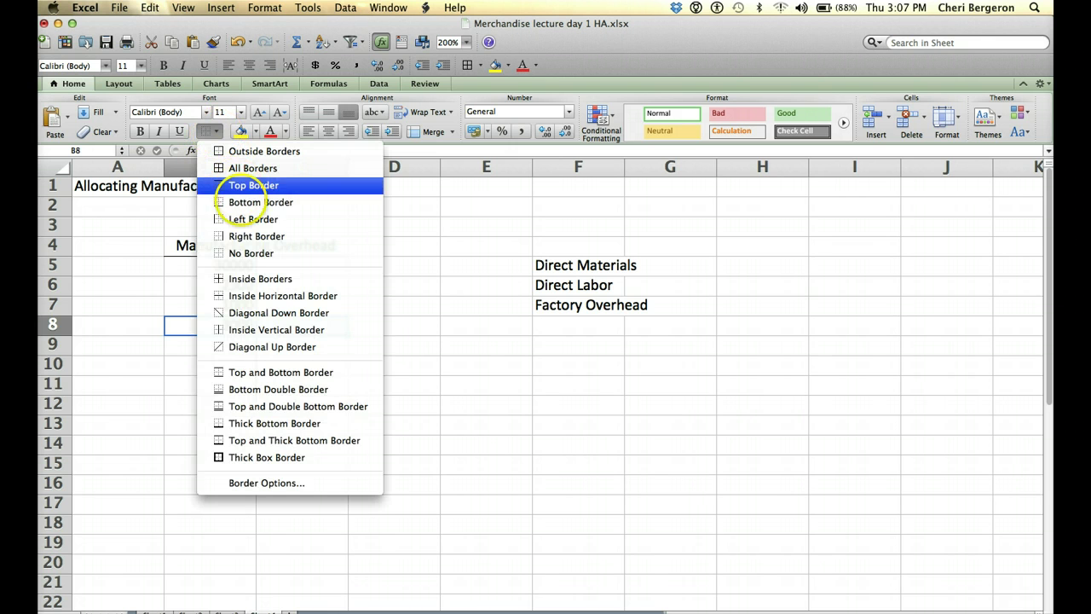
click(243, 200)
Step: Total the Manufacturing Overhead debits in cell B9 with the formula =SUM(B5:B8)
click(234, 341)
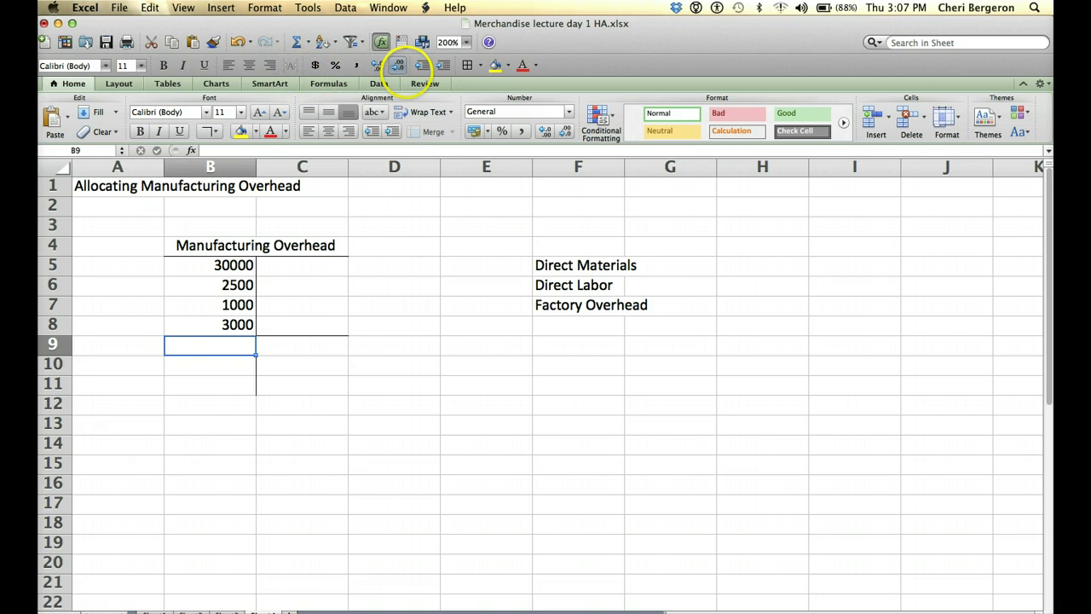
click(297, 42)
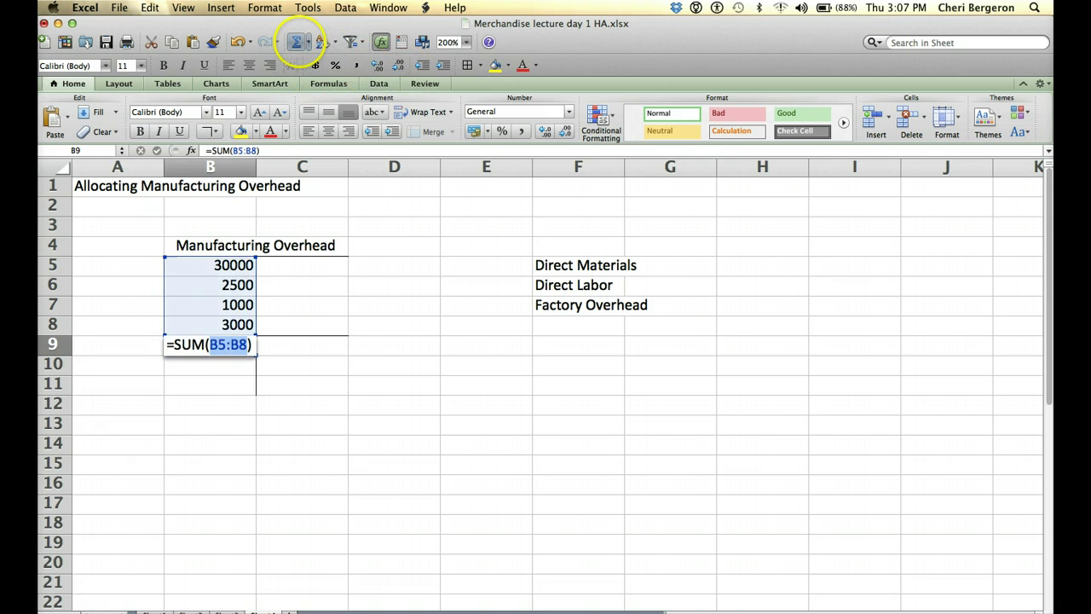
key(Return)
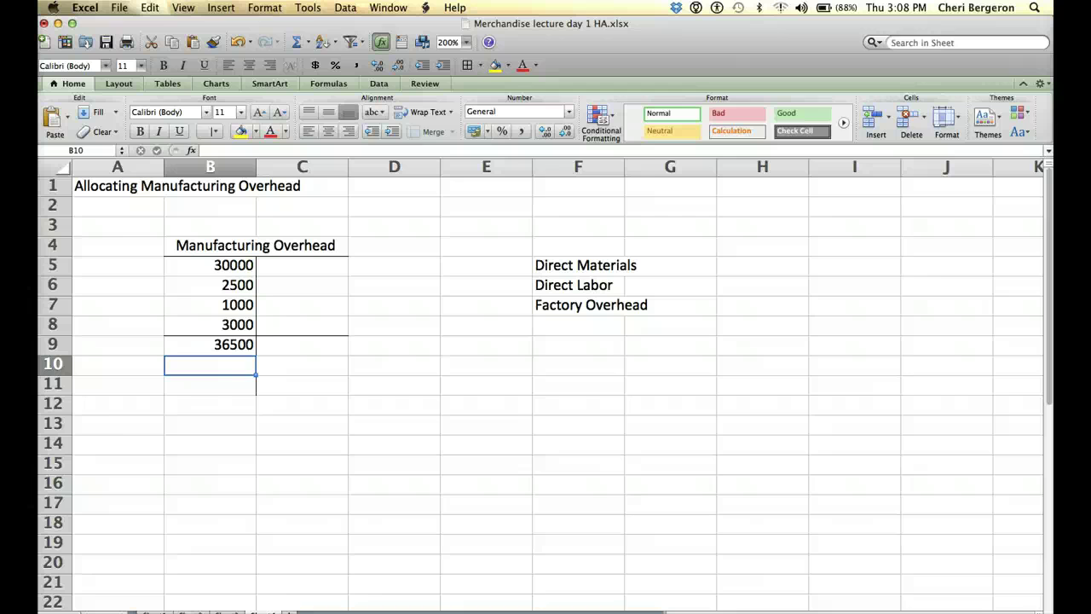
Step: Enter the heading "Predetermined Manufacuring Overhead Rate" in cell B12
click(231, 406)
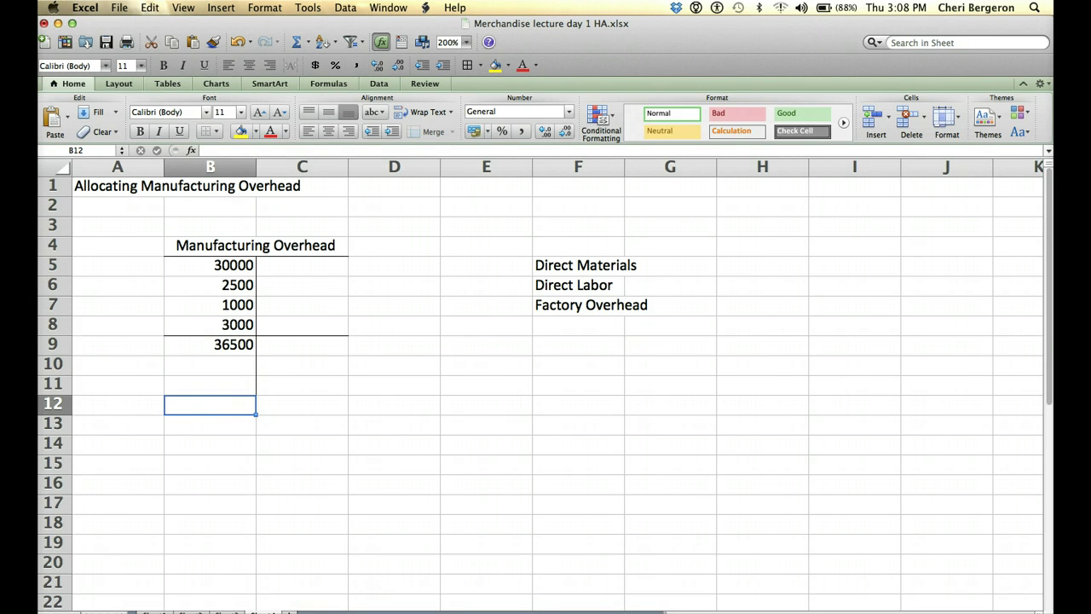
text(Preder)
key(BackSpace)
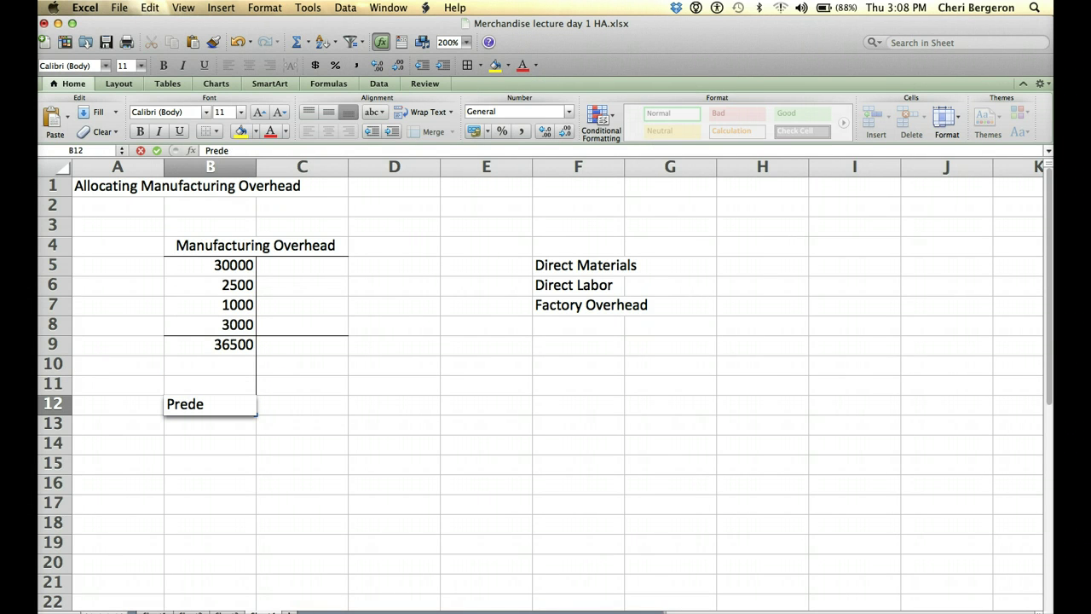
text(termined Manufact)
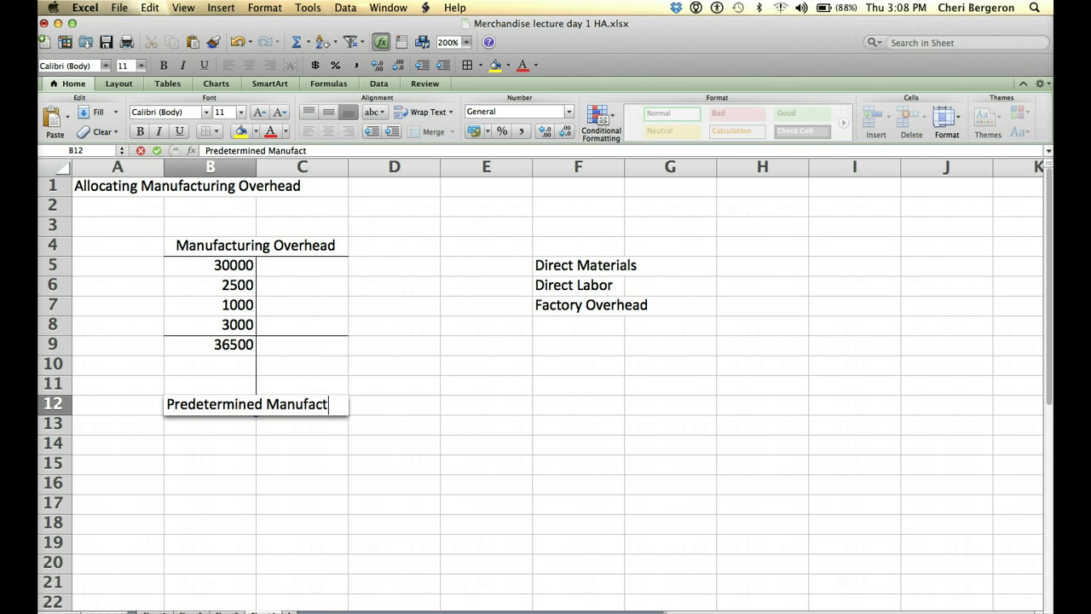
key(BackSpace)
text(uring Overh)
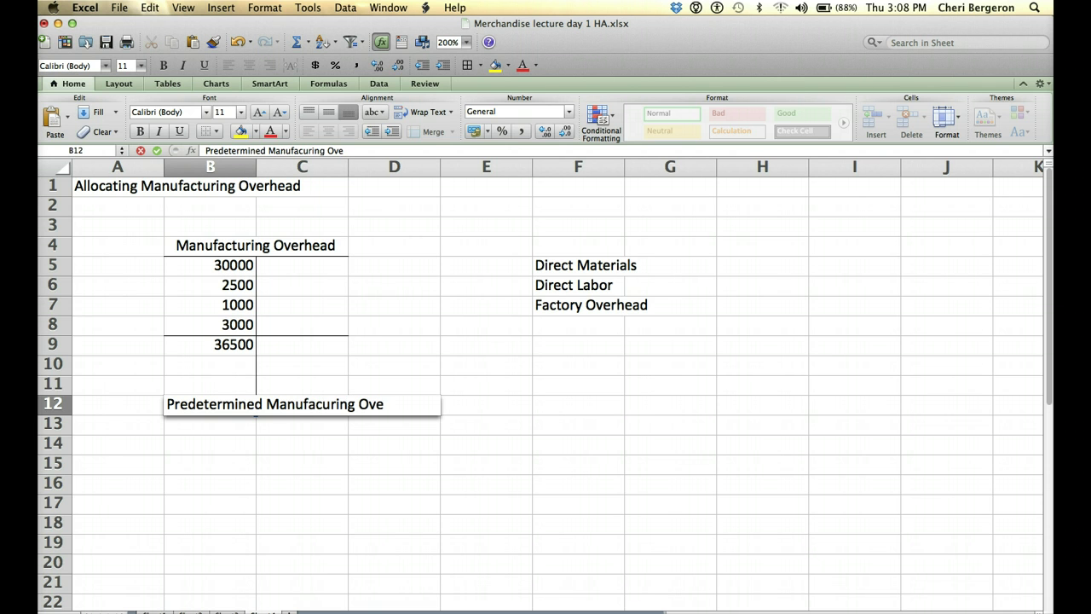
key(BackSpace)
text(rhead Rate)
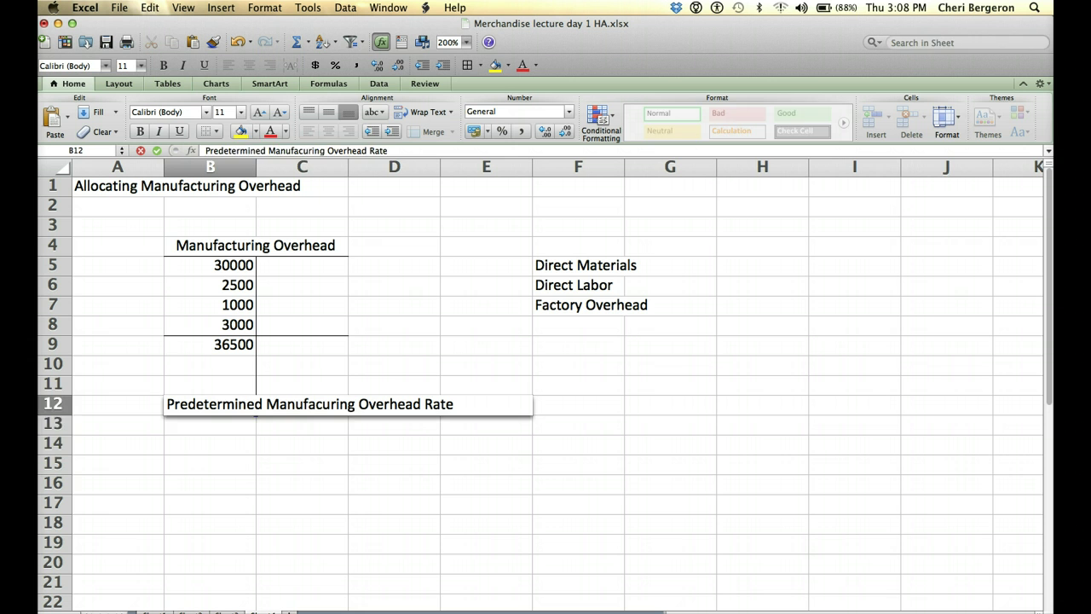
key(Return)
Step: Enter the label "Estimated Factory Overhead" in cell B14
key(Return)
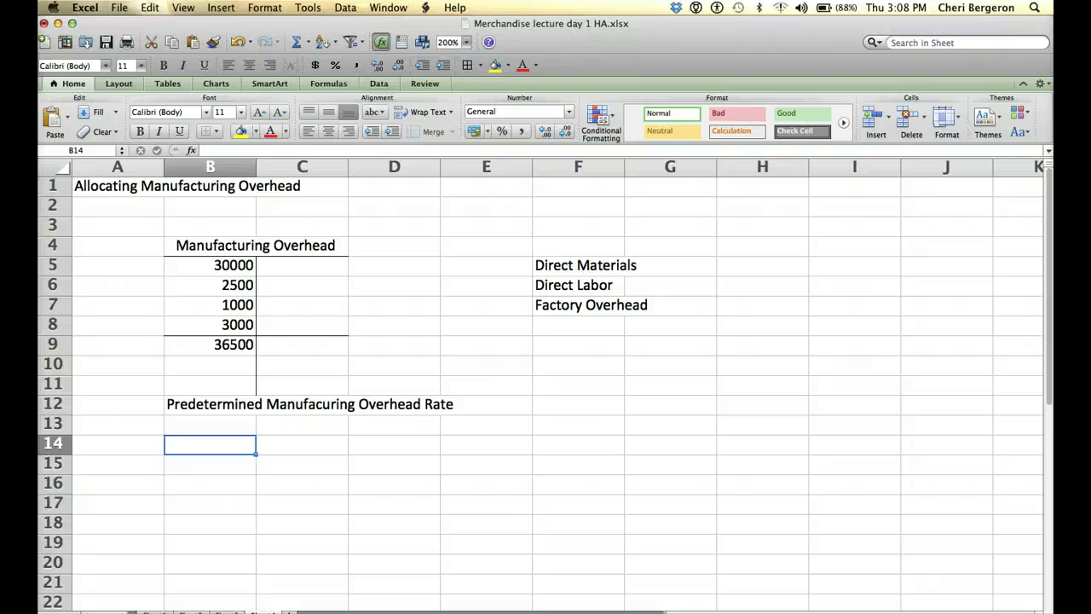
text(Estimated)
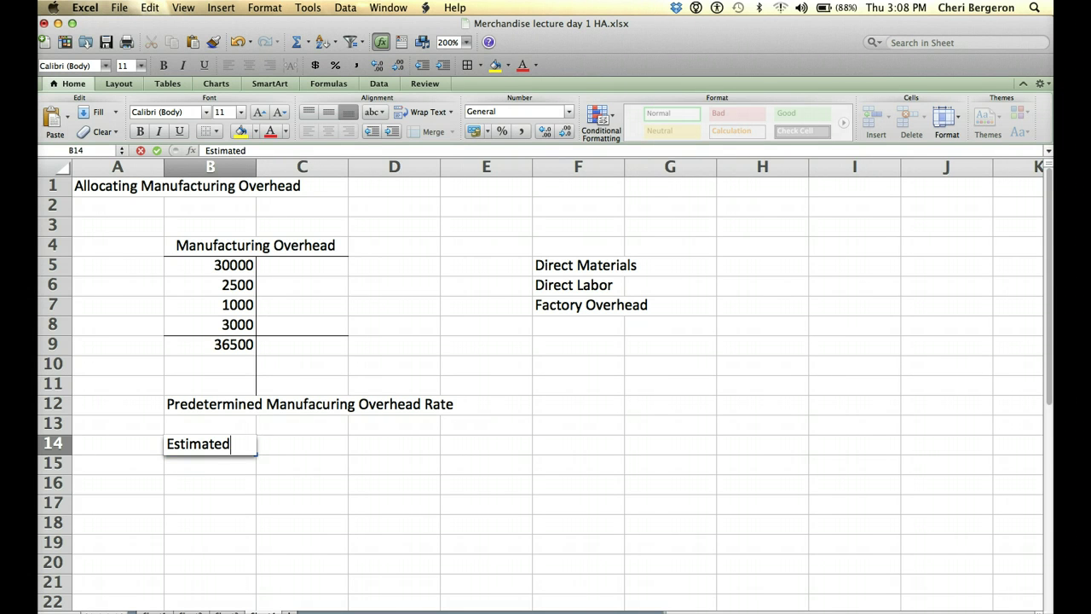
text( Facor)
key(BackSpace)
key(BackSpace)
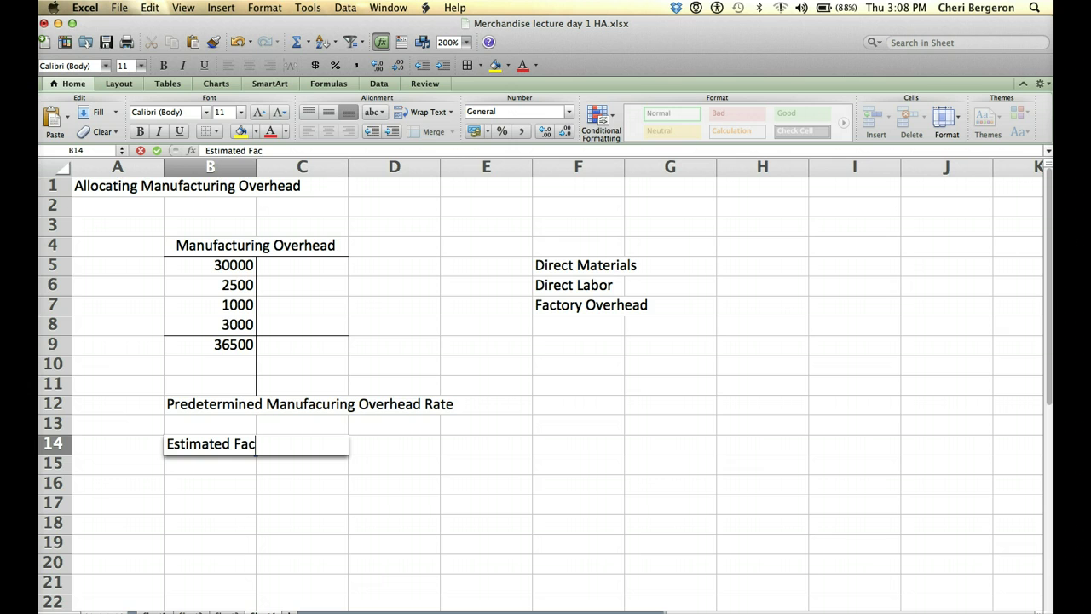
text(tory Overhead)
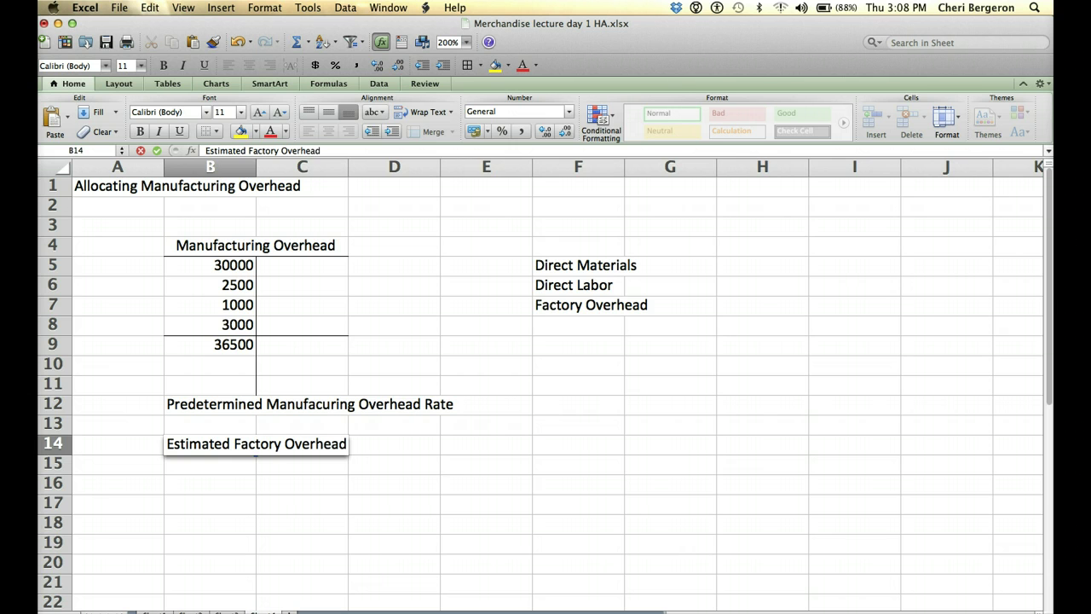
key(Return)
Step: Enter the label "Estimated Base" directly below, in cell B15
text(Estaimte)
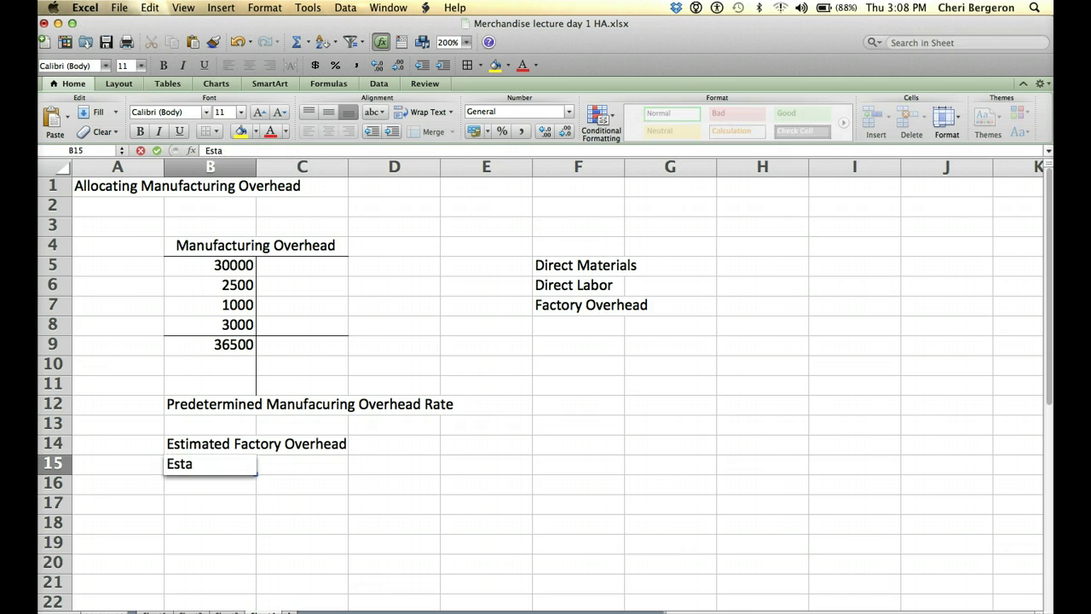
key(BackSpace)
key(BackSpace)
key(BackSpace)
key(BackSpace)
key(BackSpace)
text(imated Base)
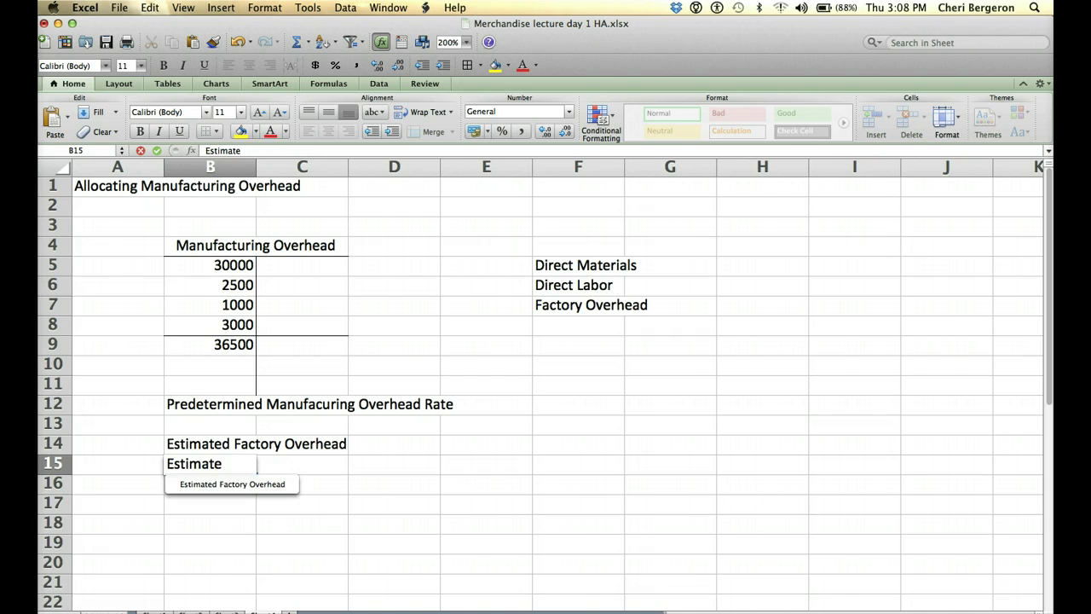
key(Return)
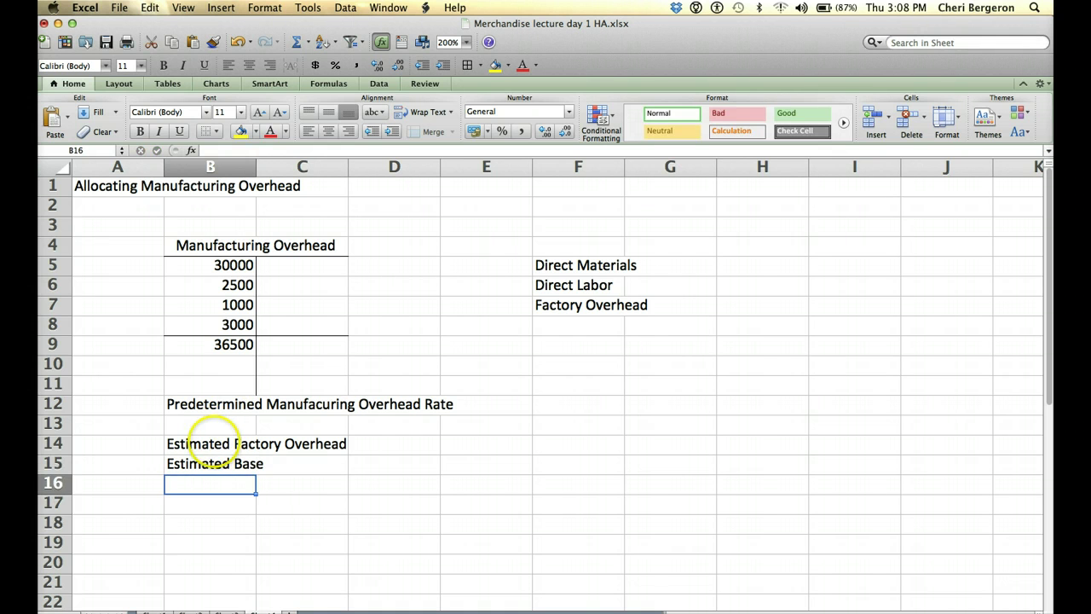
Step: Underline the label "Estimated Factory Overhead" across cells B14:C14 as the numerator of the rate fraction
click(201, 436)
drag(210, 436, 263, 446)
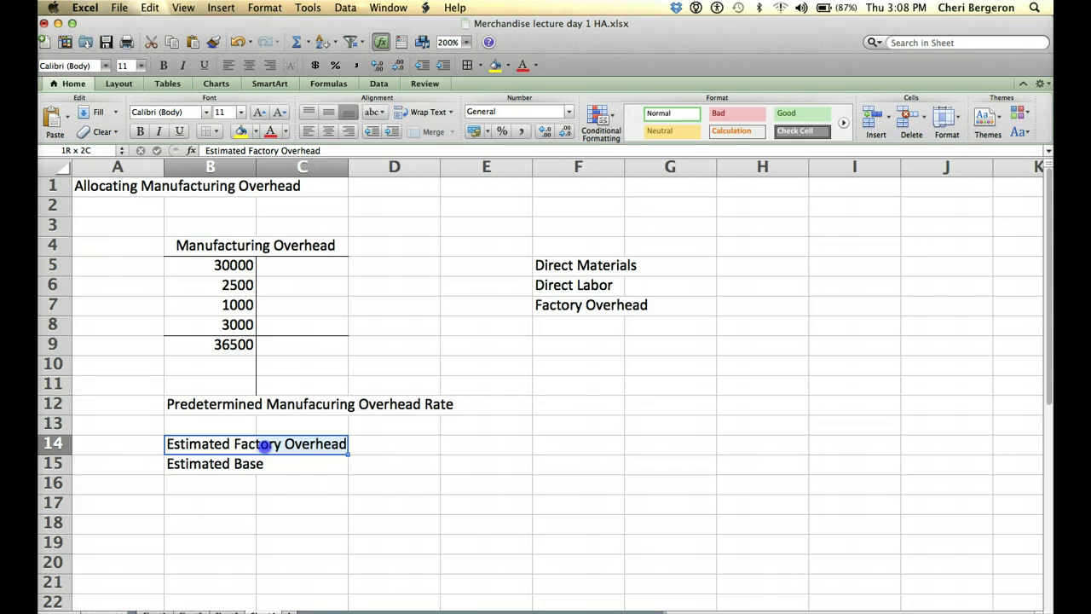
click(180, 132)
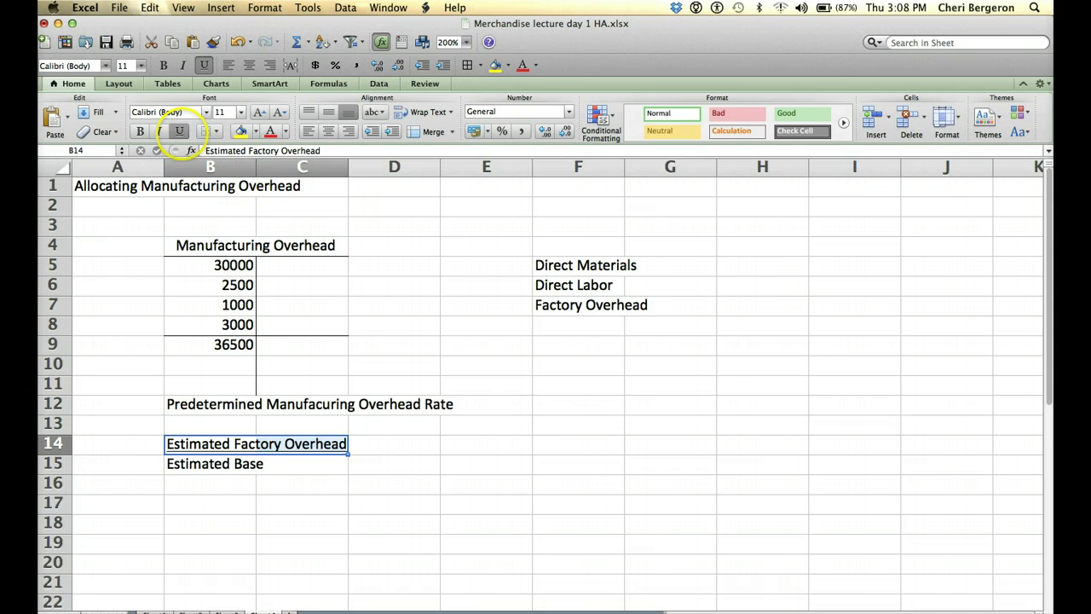
click(250, 510)
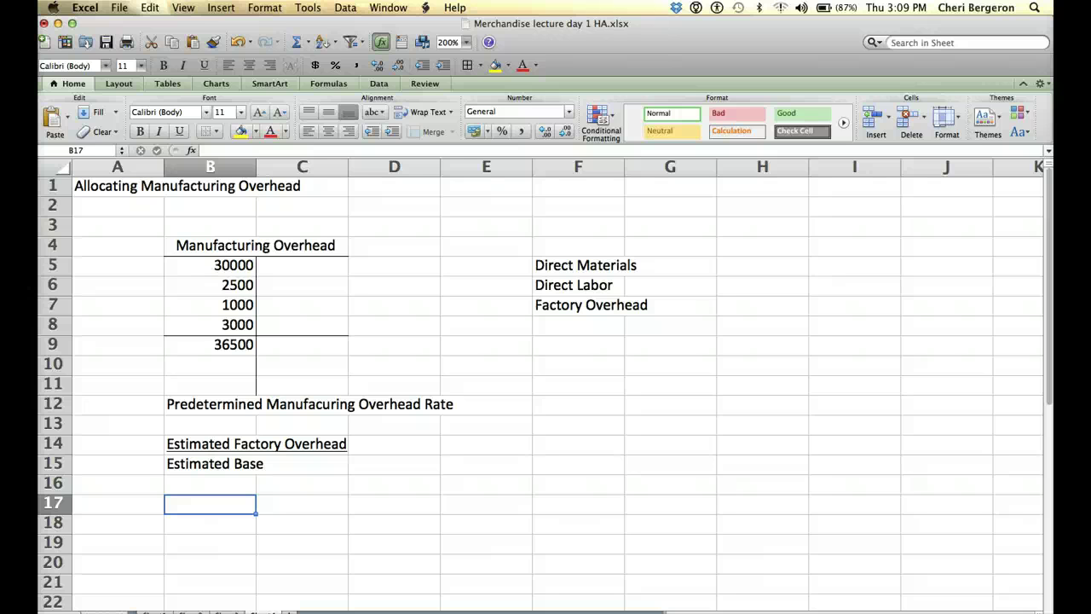
Step: Enter 38000 as the estimated factory overhead in cell E14 and 40 as the estimated base in cell E15
click(494, 443)
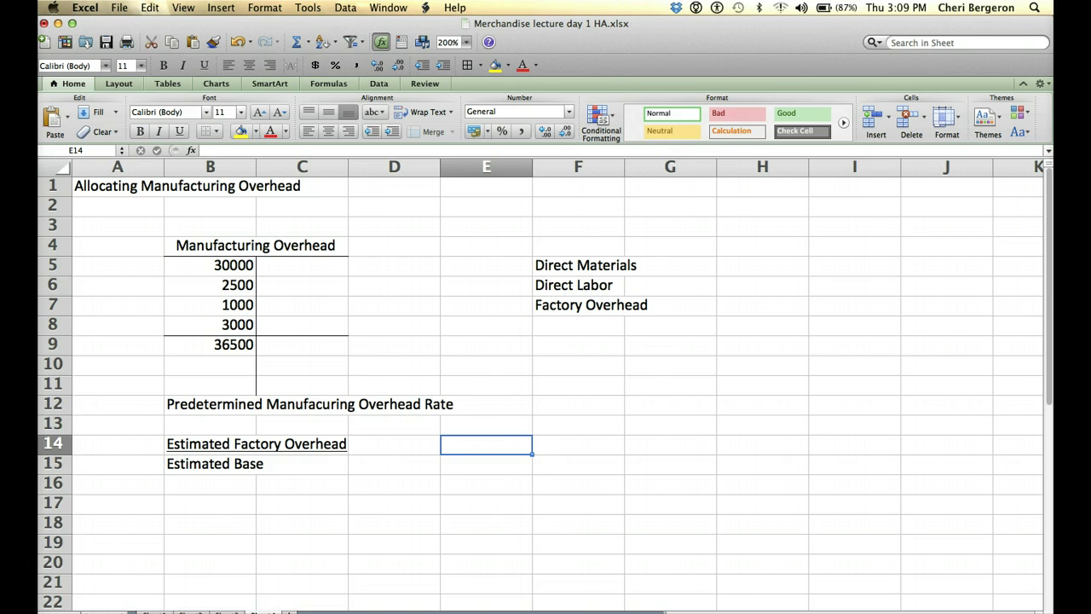
text(38)
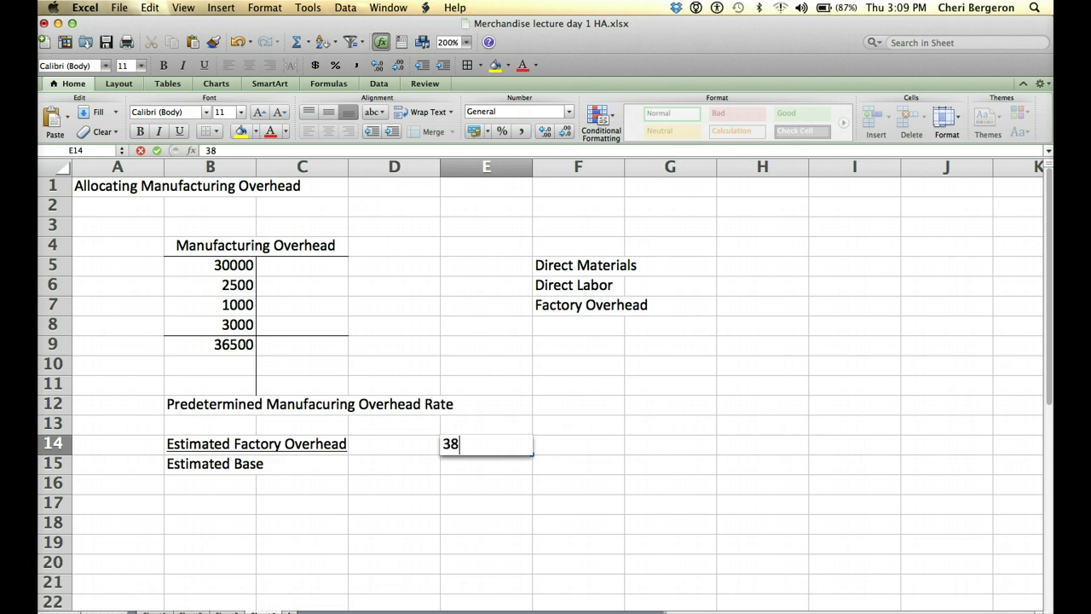
text(000)
key(Return)
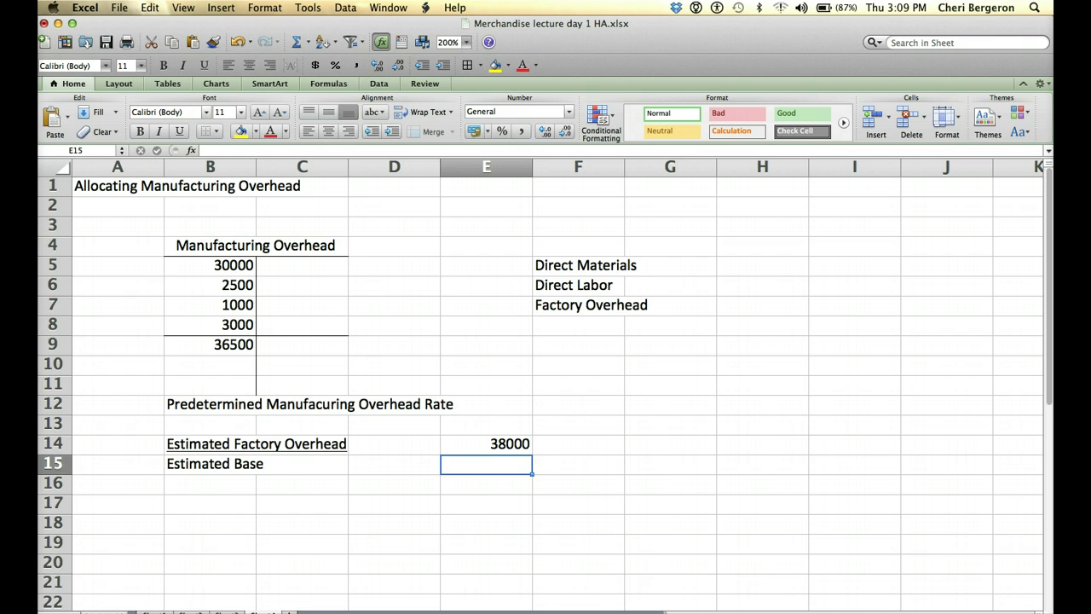
text(40)
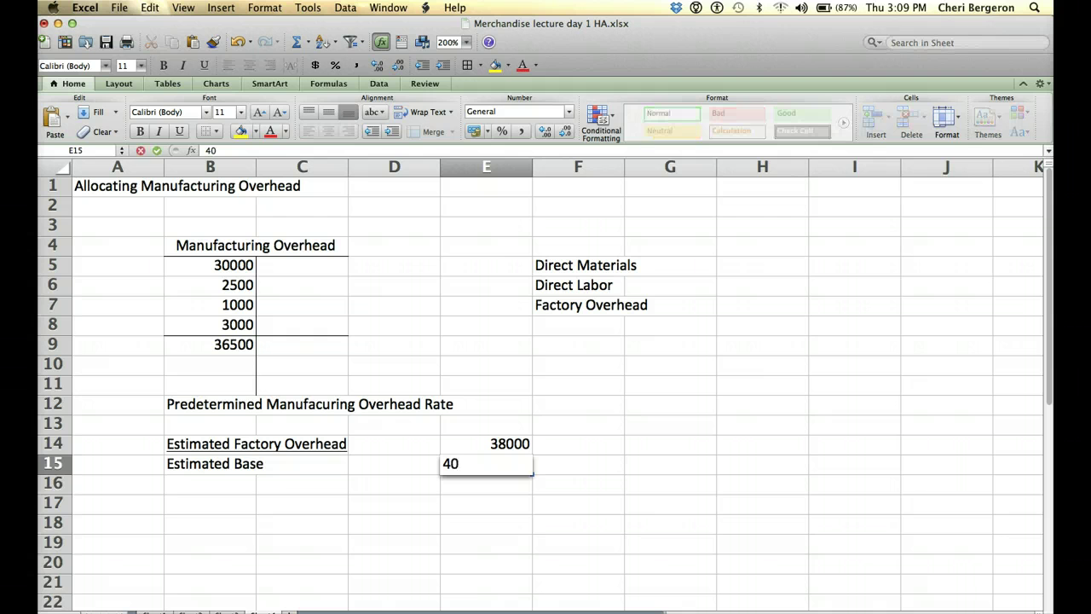
key(Return)
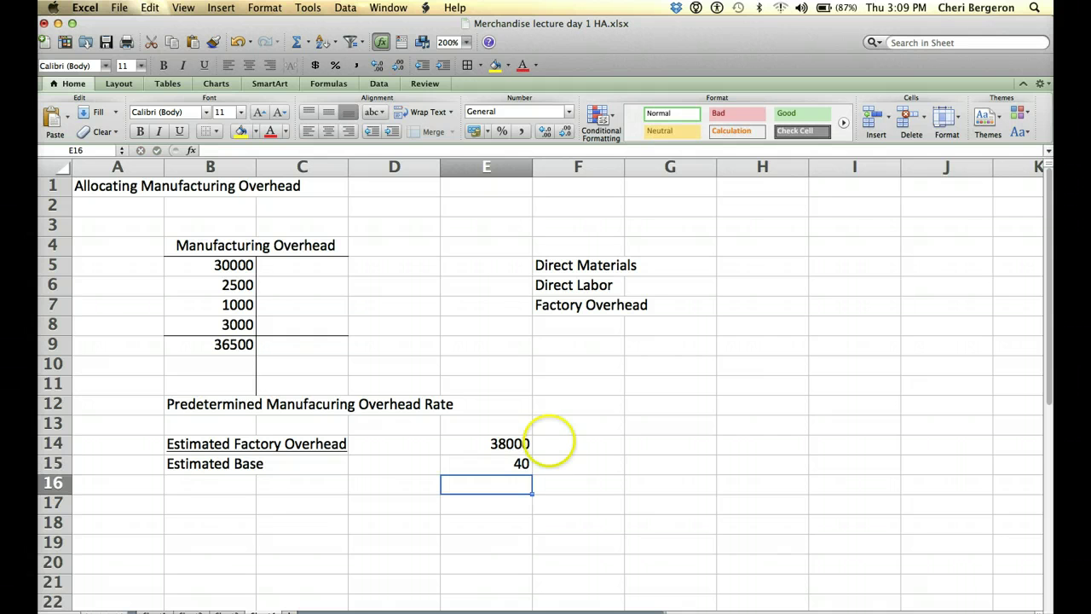
Step: Calculate the predetermined overhead rate in cell F14 with the formula =E14/E15
click(582, 439)
text(=)
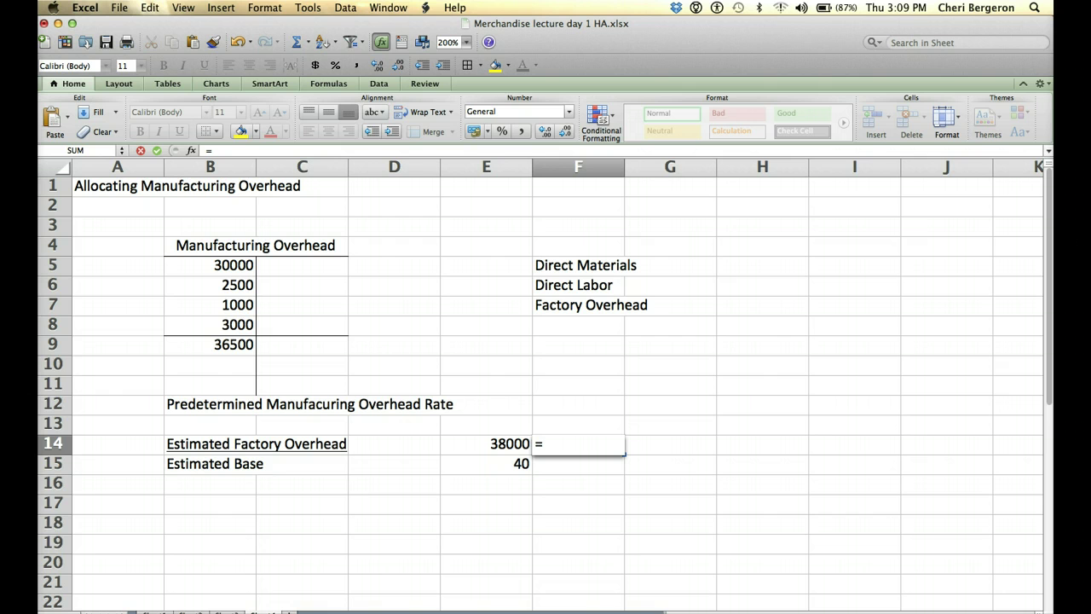
click(503, 443)
text(/)
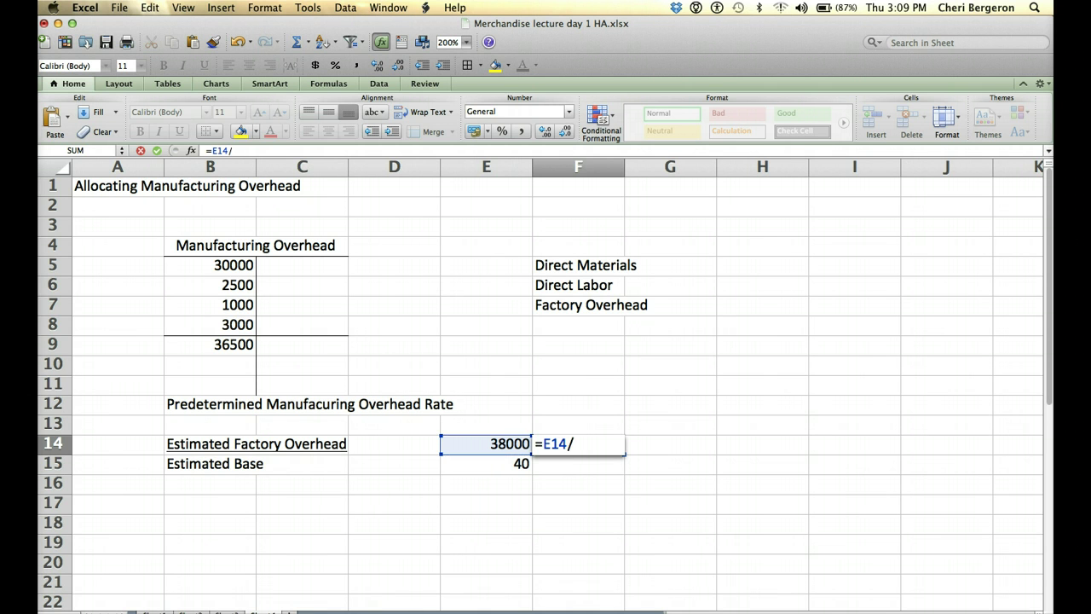
click(503, 444)
click(503, 463)
key(Return)
Step: Enter the label "Predetermined Manufactuting Overhead Rate" in cell G14, beside the calculated rate
click(670, 443)
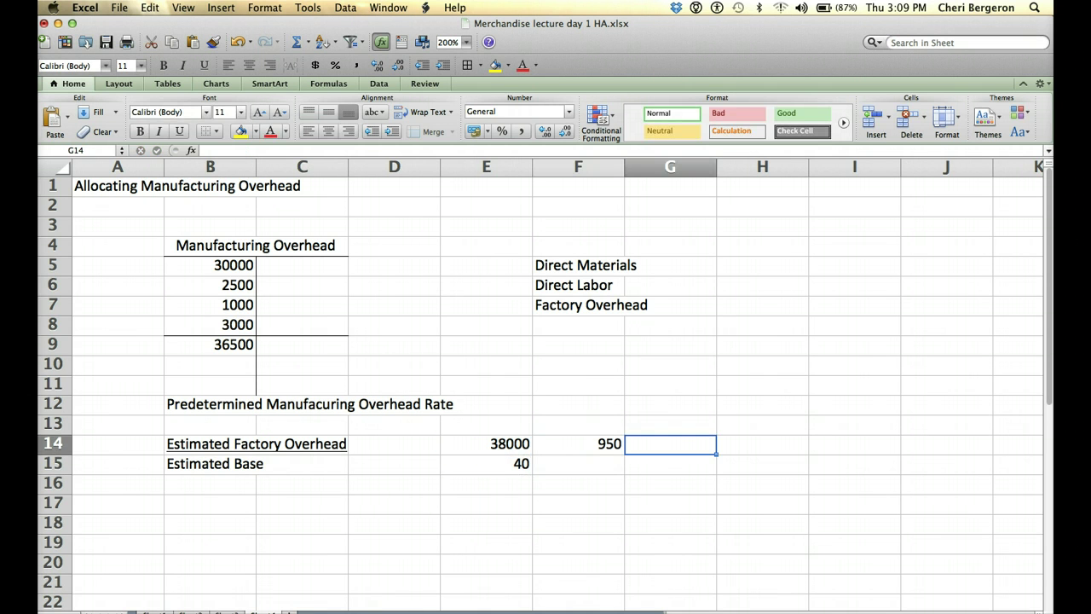
text(P)
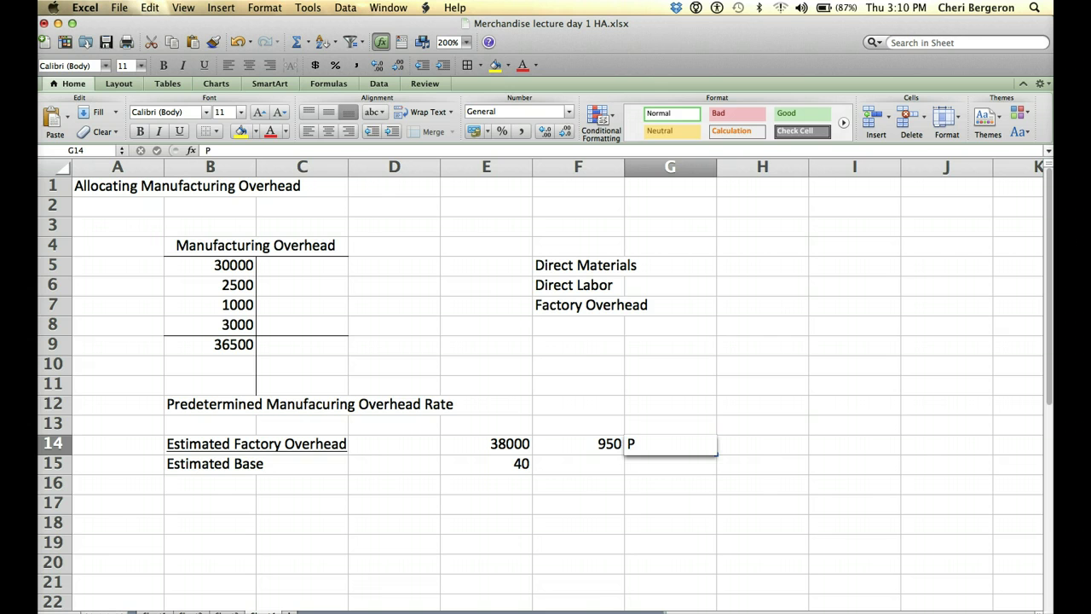
text(redete)
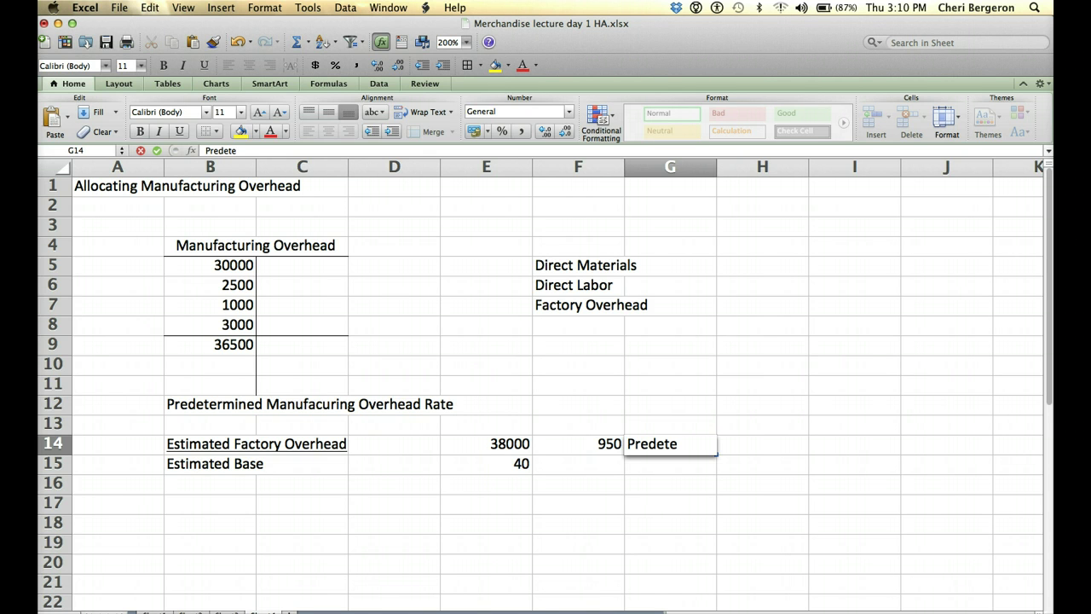
text(rmined Manufactu)
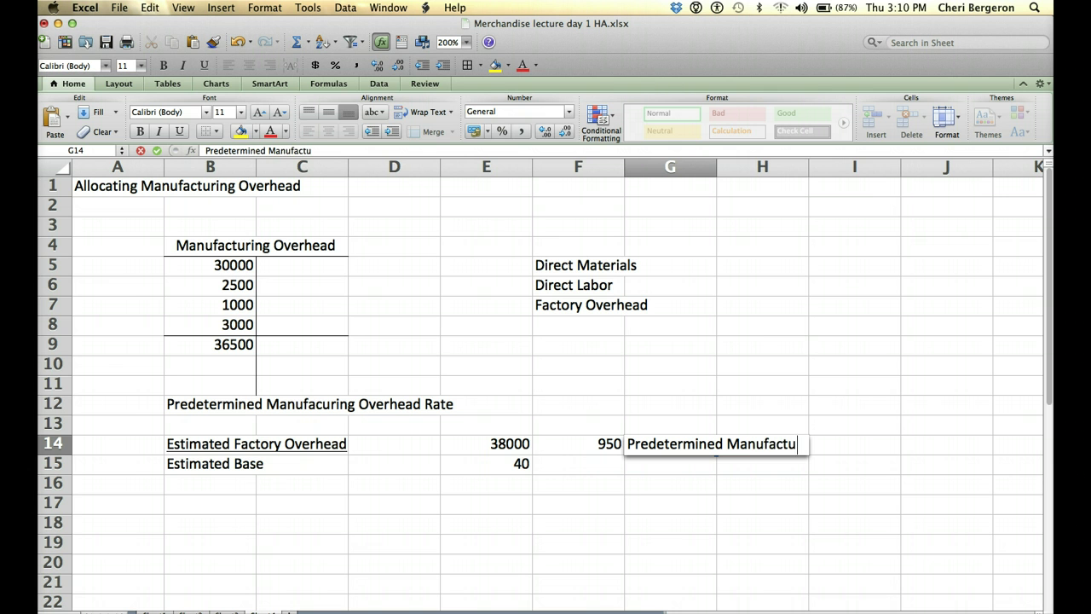
text(ting Ov)
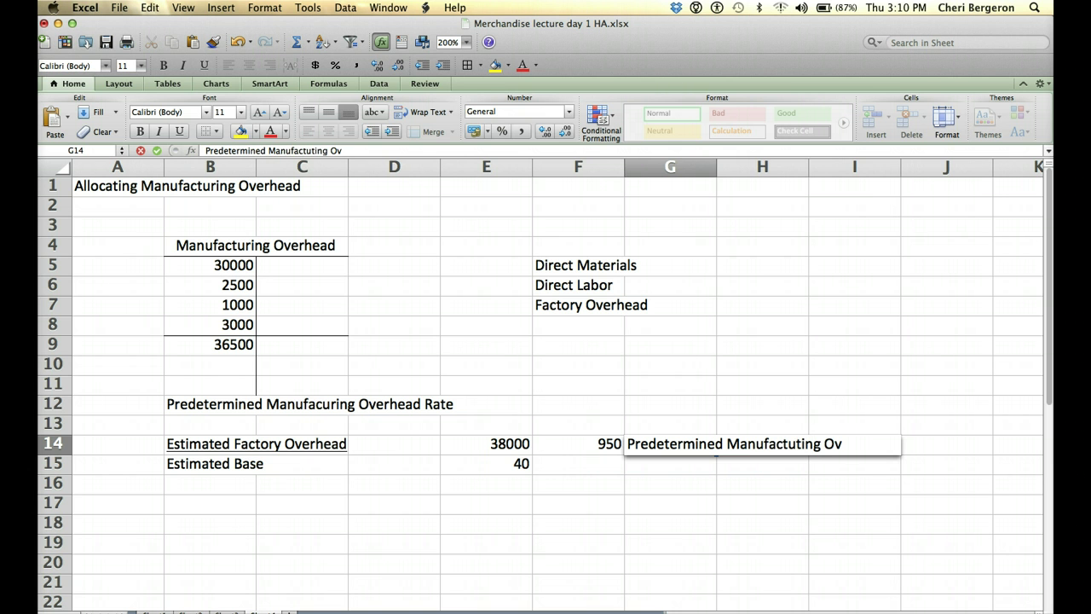
text(erhead Rate)
key(Return)
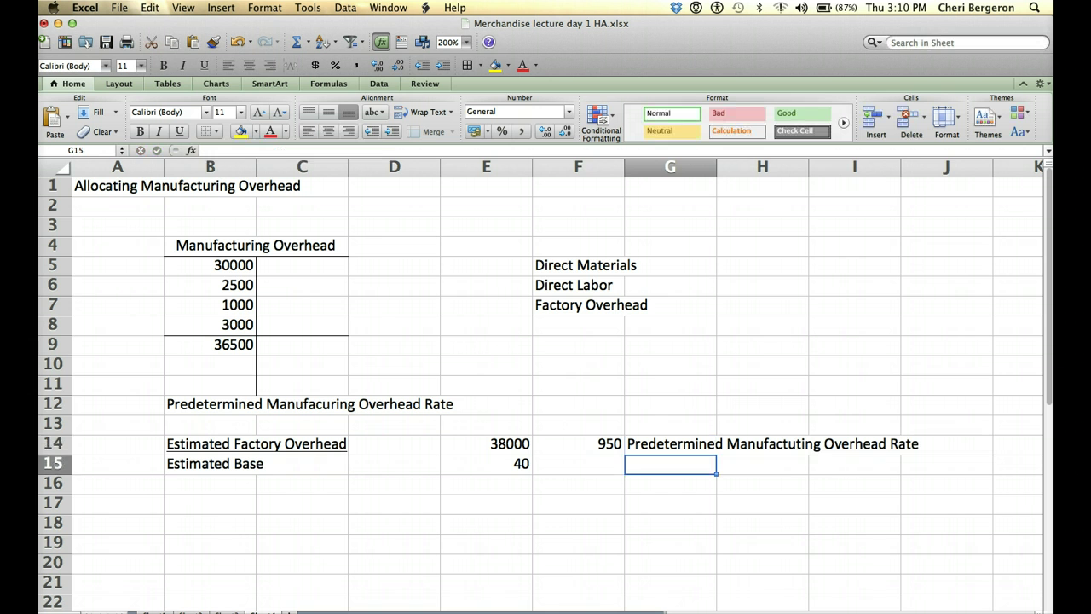
click(574, 521)
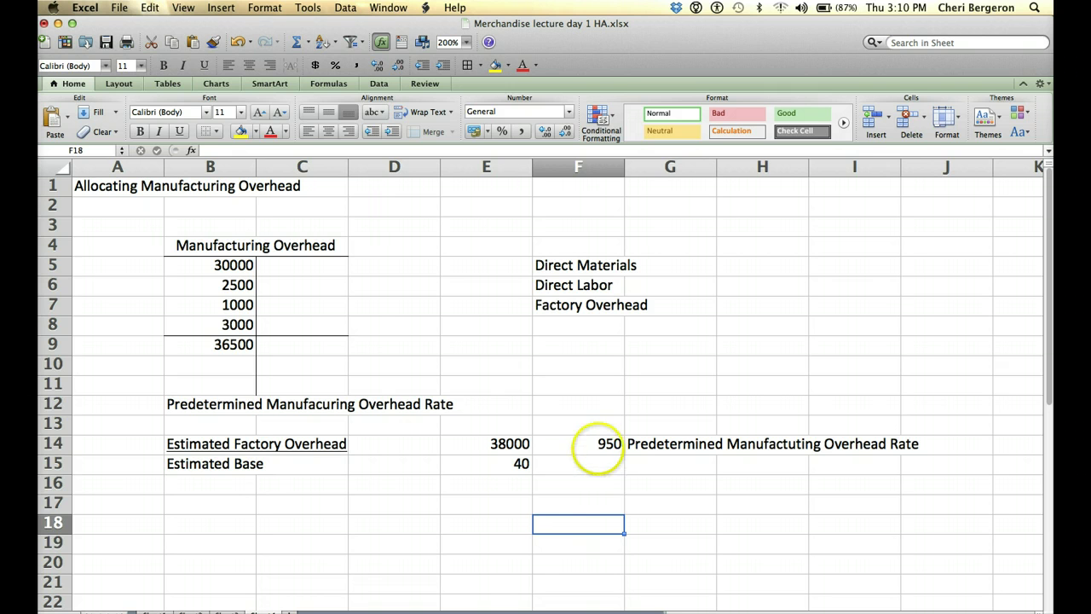
click(596, 447)
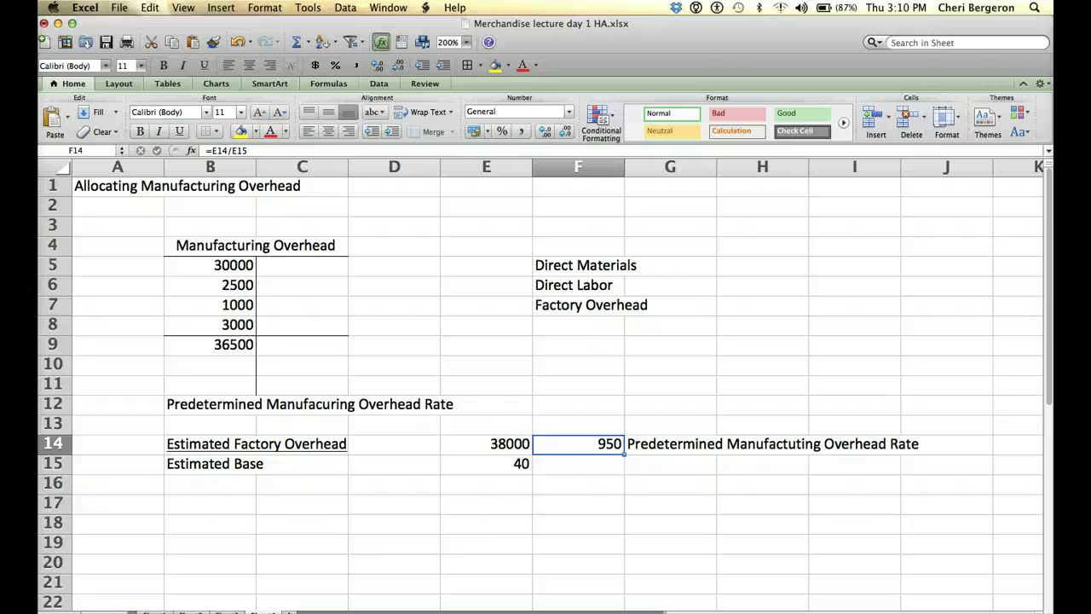
Step: Enter the allocation rule "Rate x ACTUAL base" in cell B17
click(209, 503)
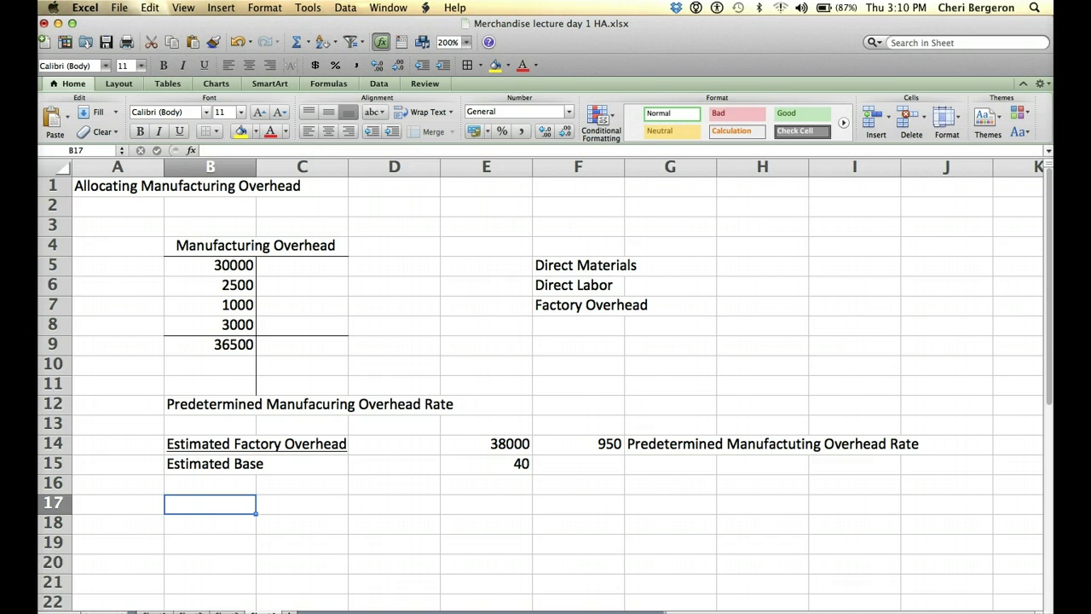
text(Rate x)
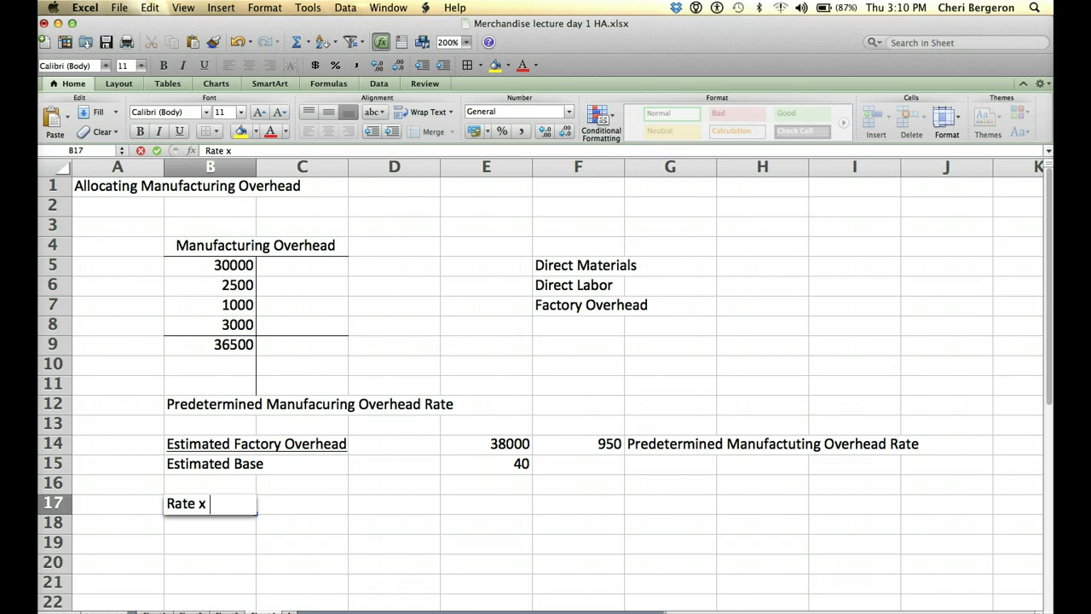
text( ACTUAL base)
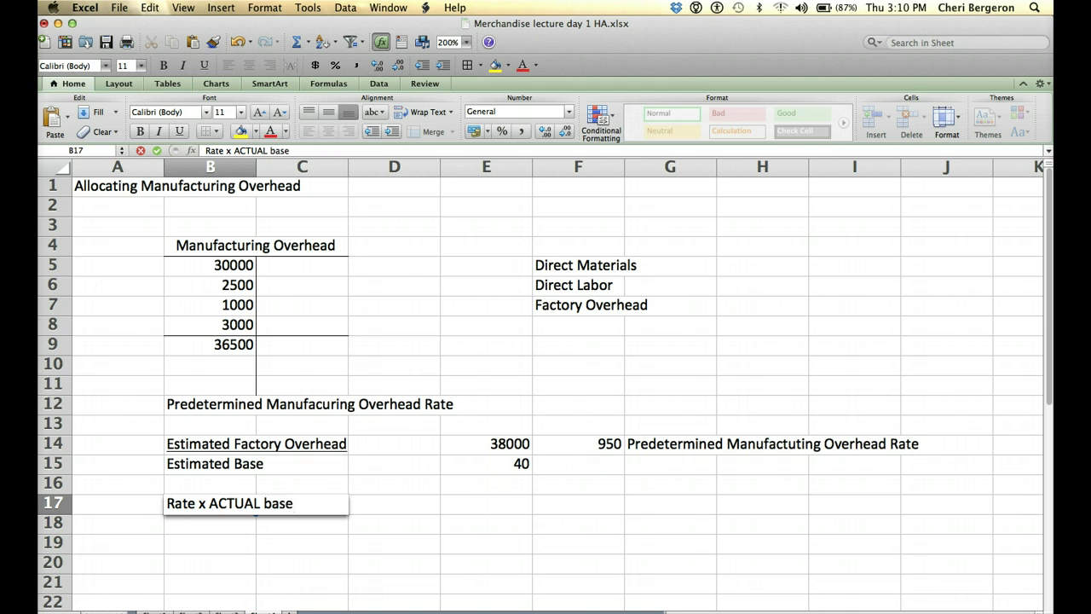
key(Return)
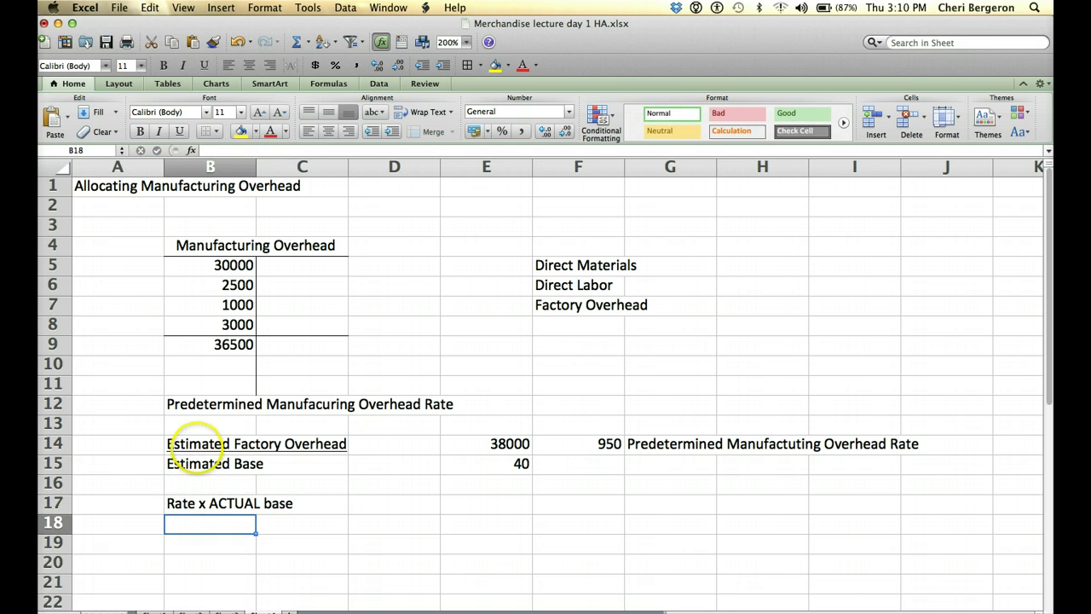
click(194, 445)
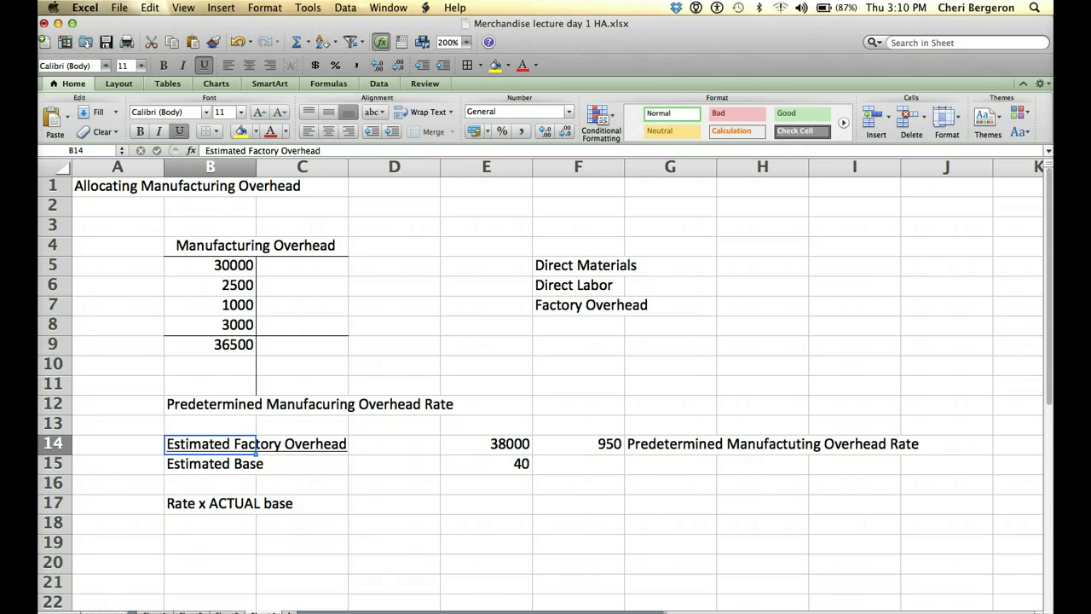
click(179, 504)
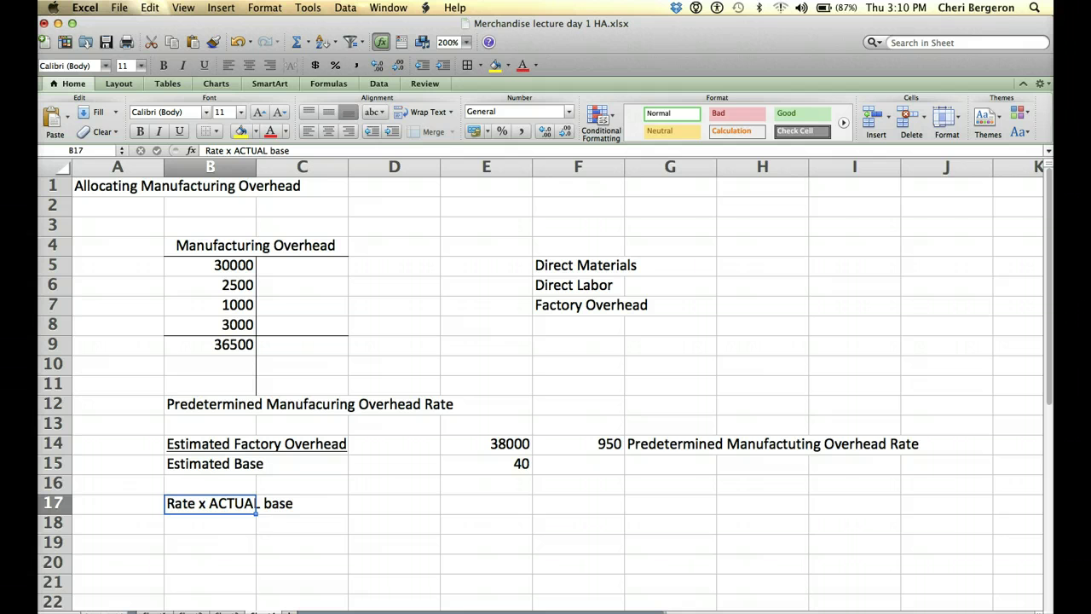
Step: Calculate the allocated overhead in cell B19 with the formula =950*50
click(237, 542)
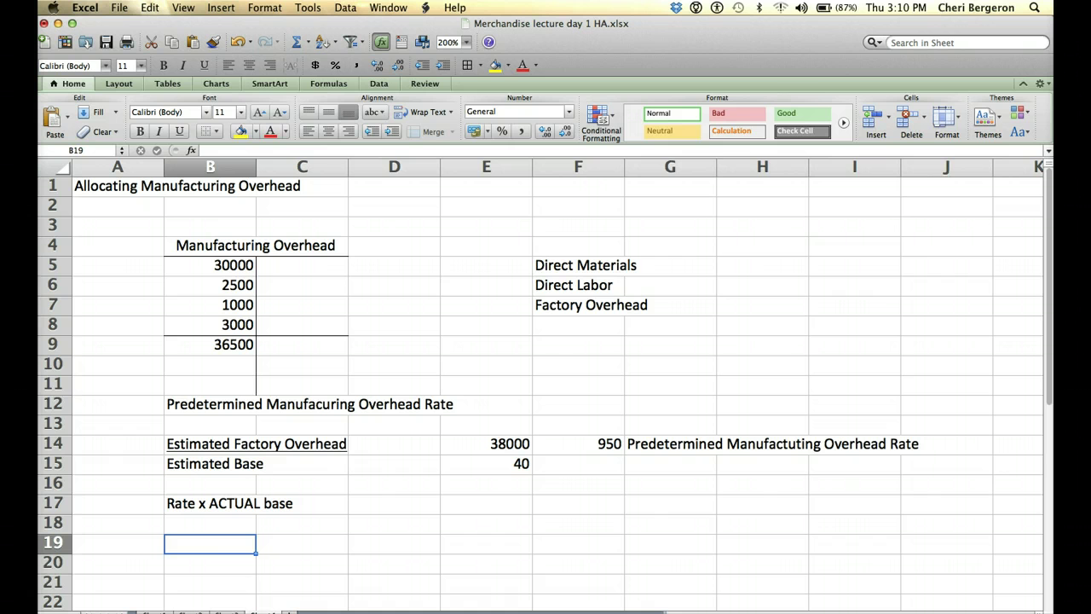
text(=)
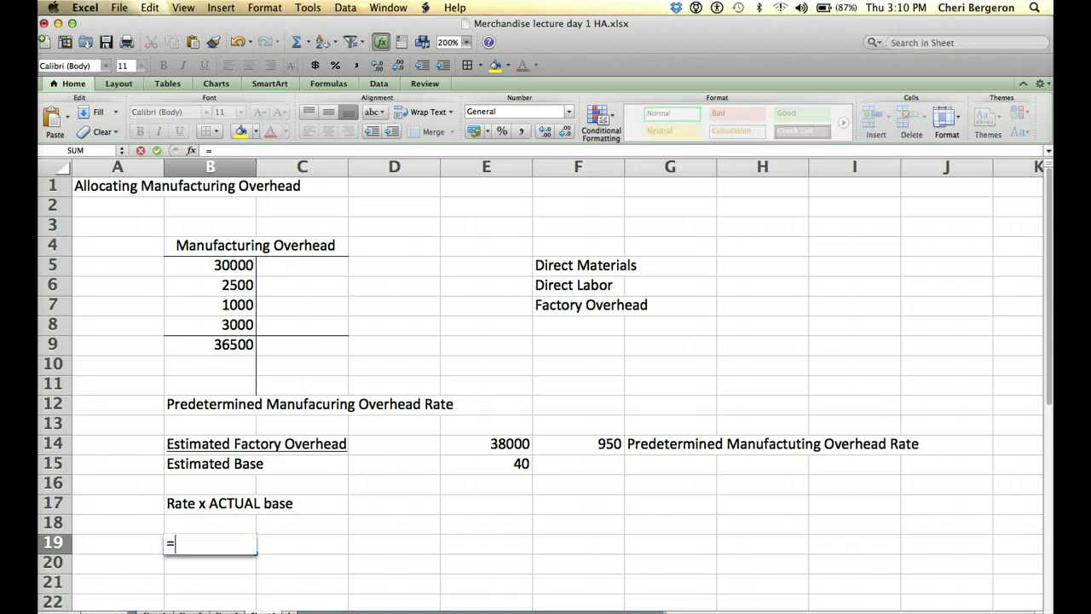
text(950*50)
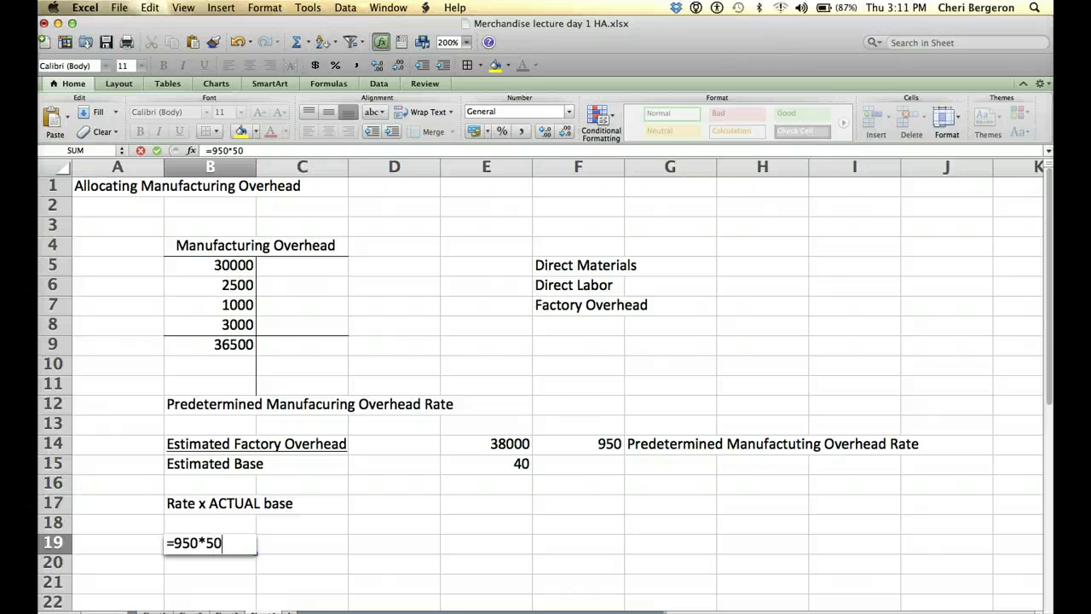
key(Return)
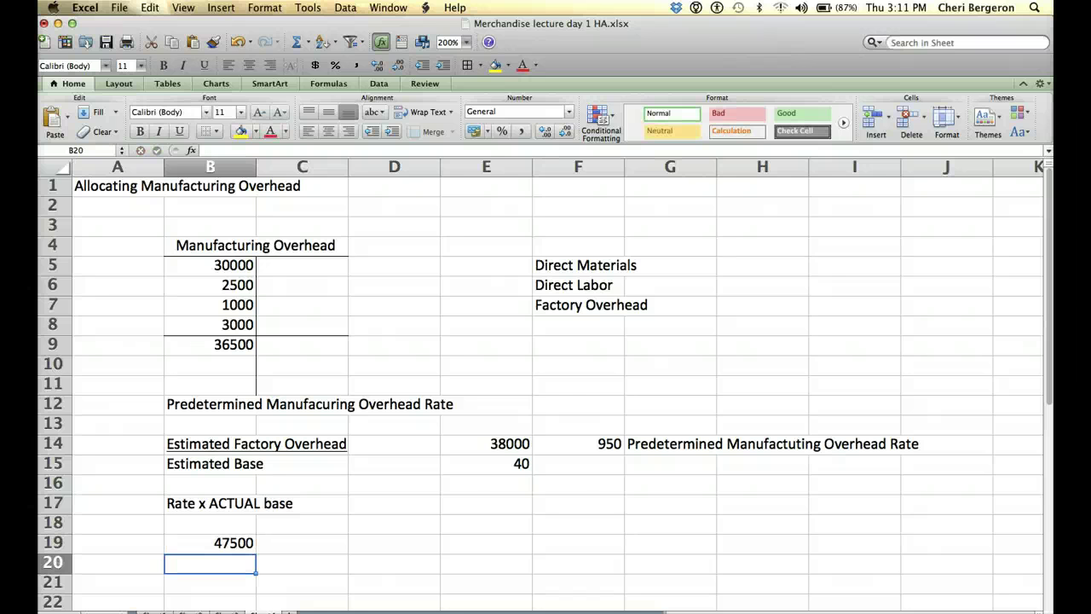
key(Up)
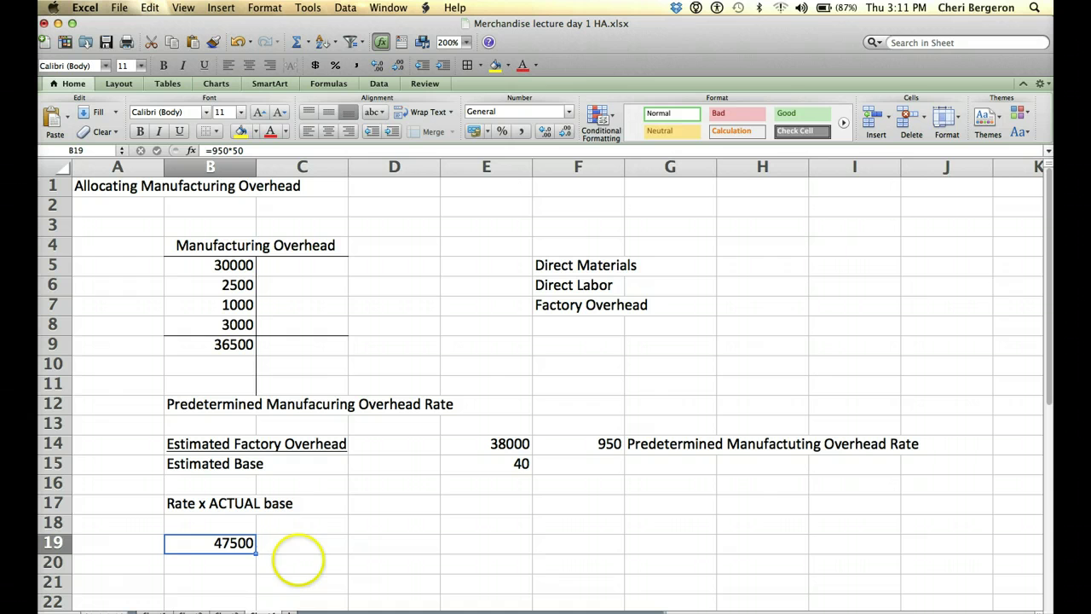
Step: Enter the journal entry amount 47500 in cell D21
click(240, 582)
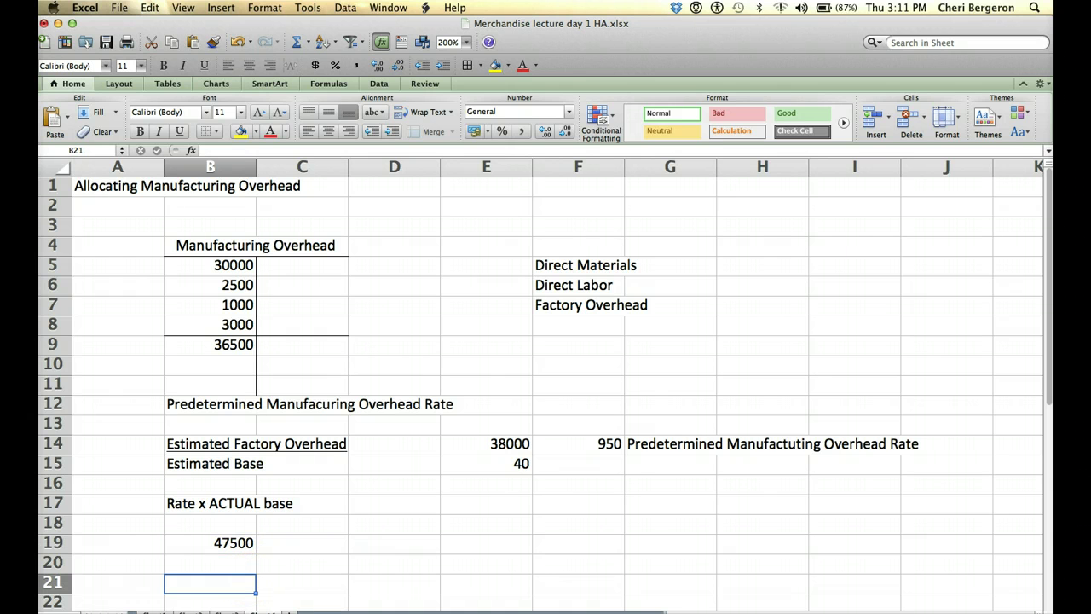
click(302, 583)
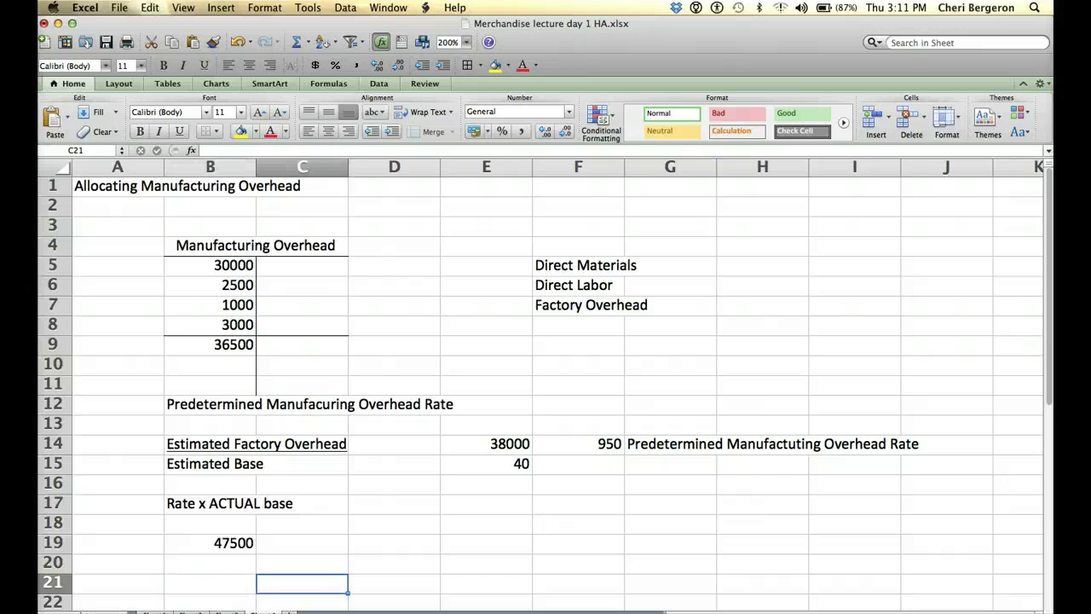
click(394, 582)
text(4750)
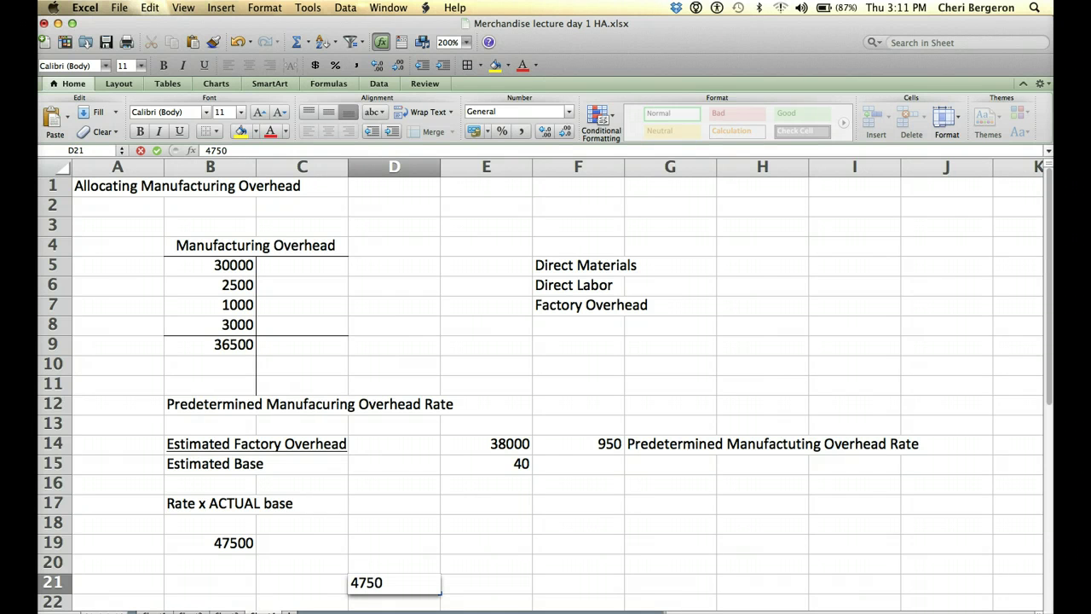
text(0)
key(Return)
Step: Enter the debit account "Work in process" in cell C21 and widen column C to fit the text
click(301, 562)
click(210, 562)
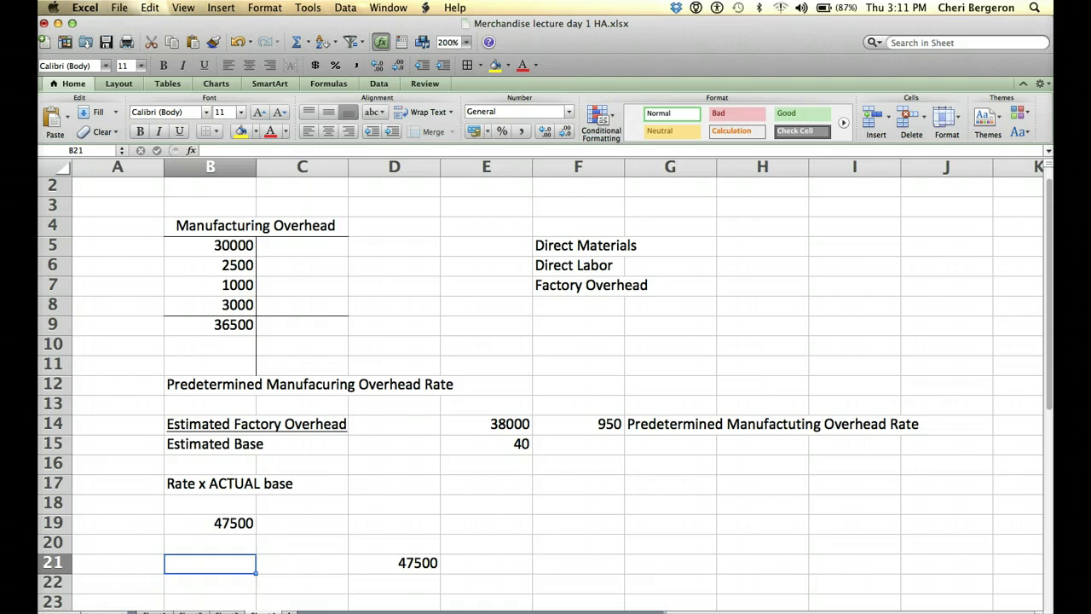
click(302, 563)
text(W)
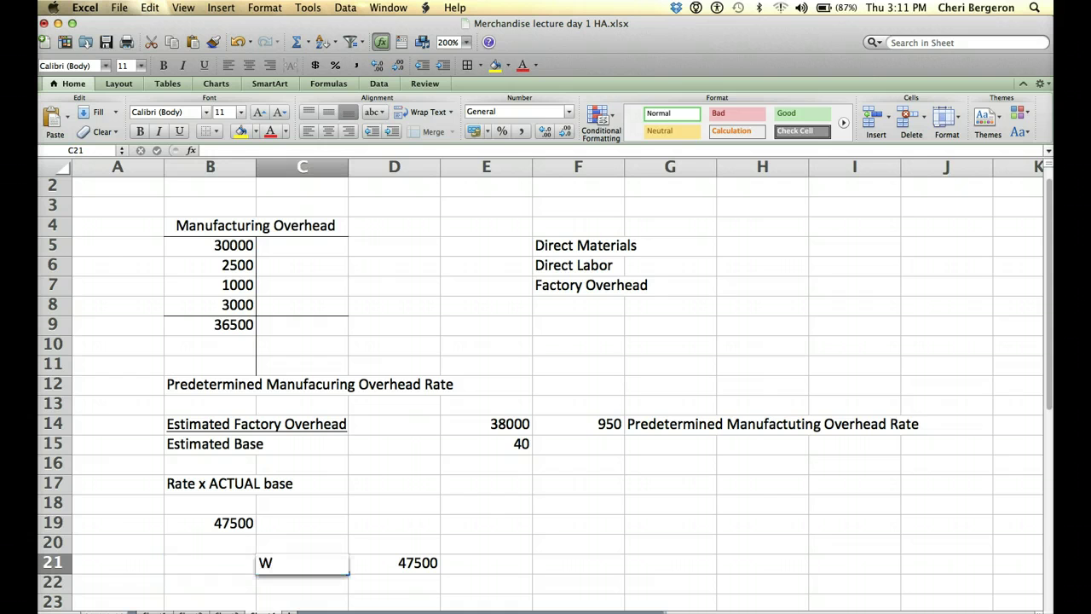
text(ork in process)
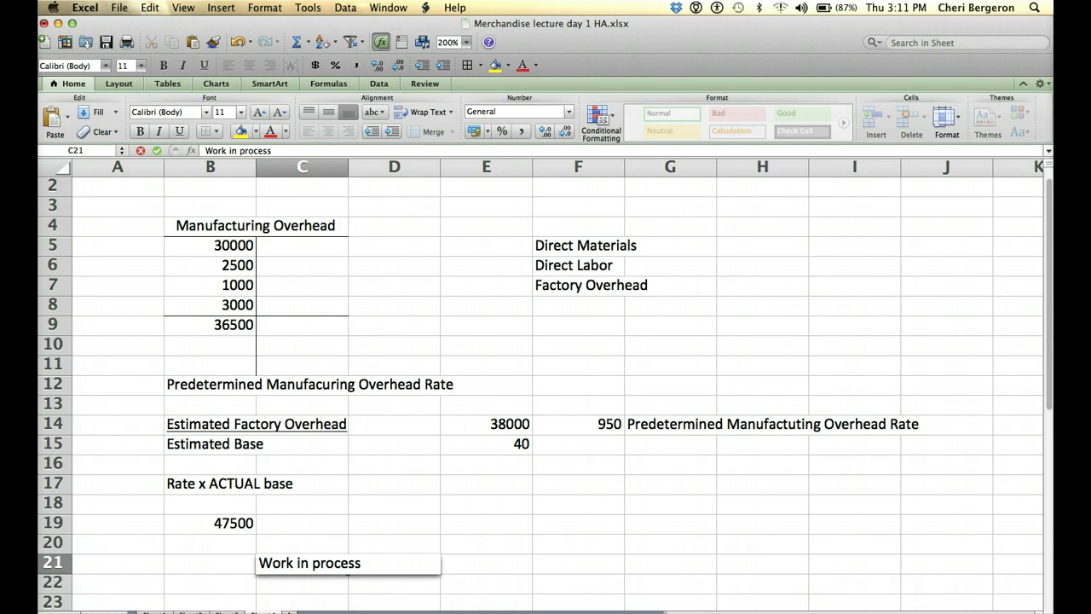
key(Return)
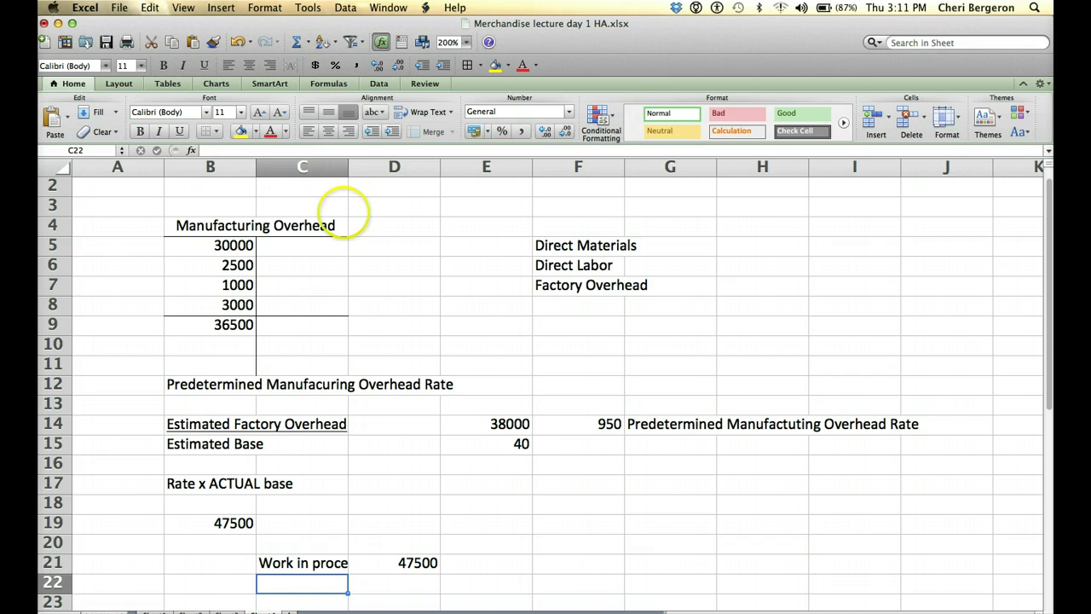
drag(347, 168, 389, 167)
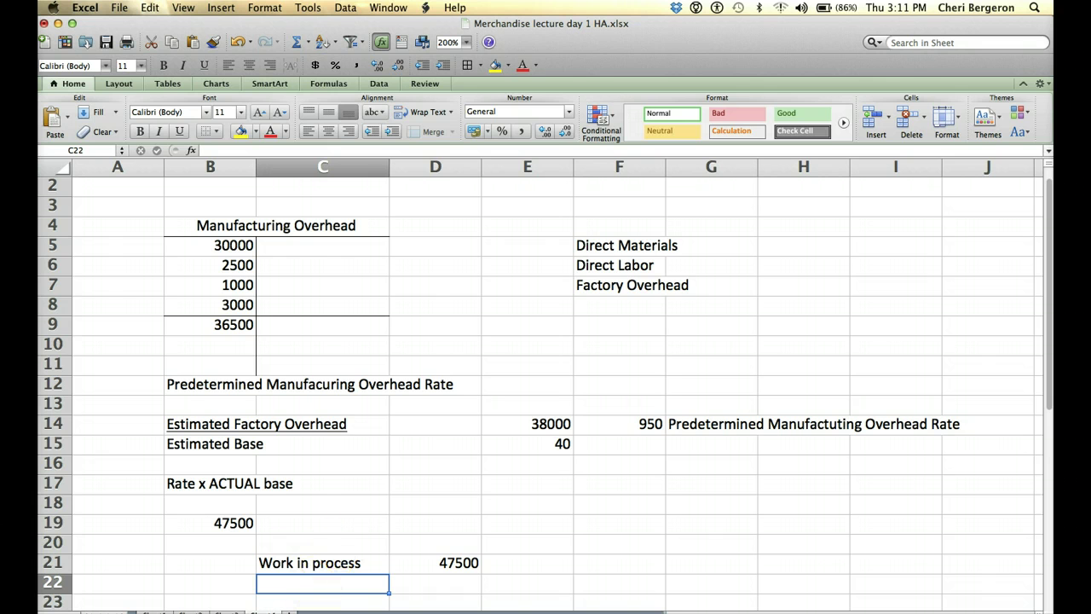
Step: Enter the indented credit account "Manufacturing Overhead" in cell C22, below Work in process
text(Manufa)
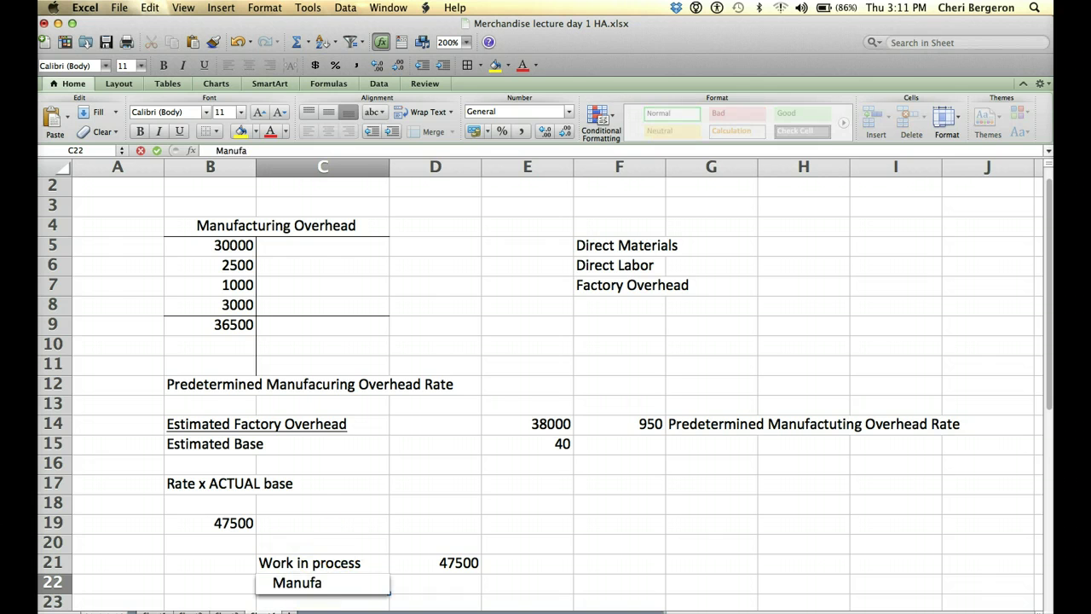
text(cturing Overhead)
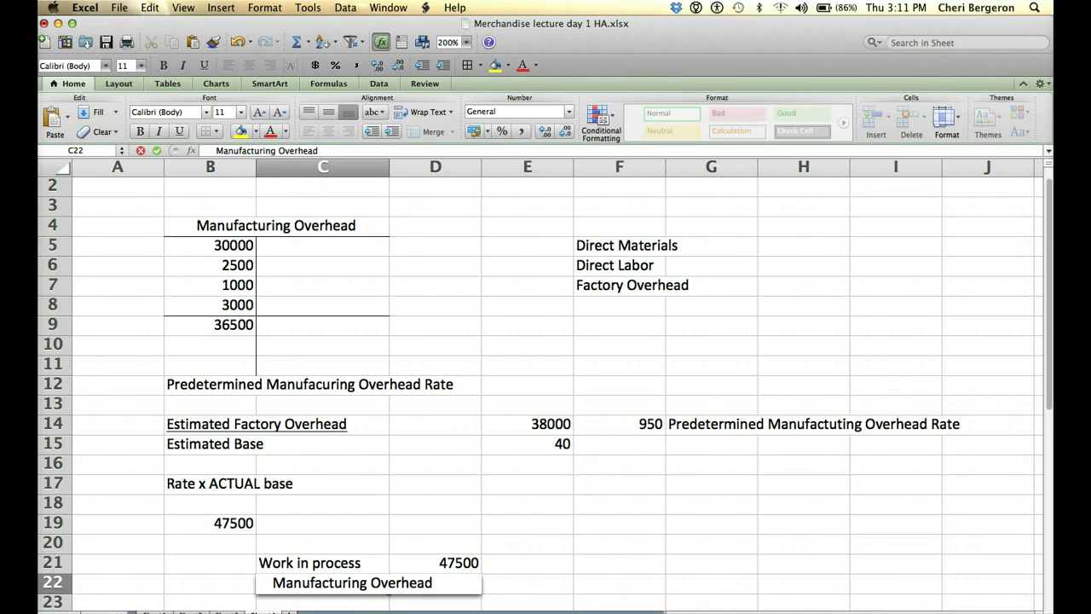
key(Return)
Step: Enter the credit amount 47500 for Manufacturing Overhead in cell E22
click(526, 563)
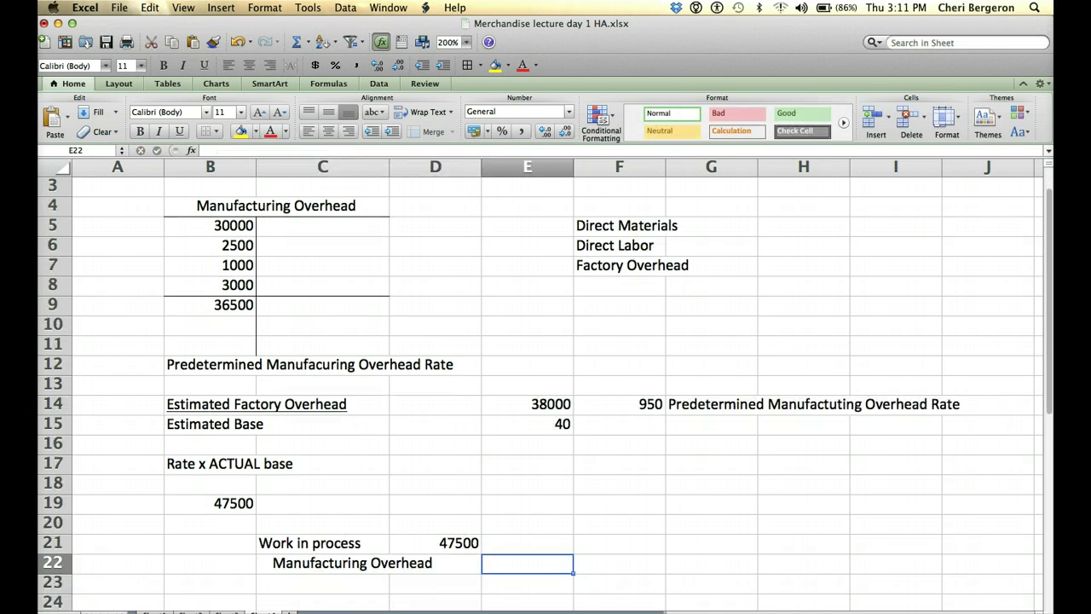
text(46)
key(BackSpace)
text(759)
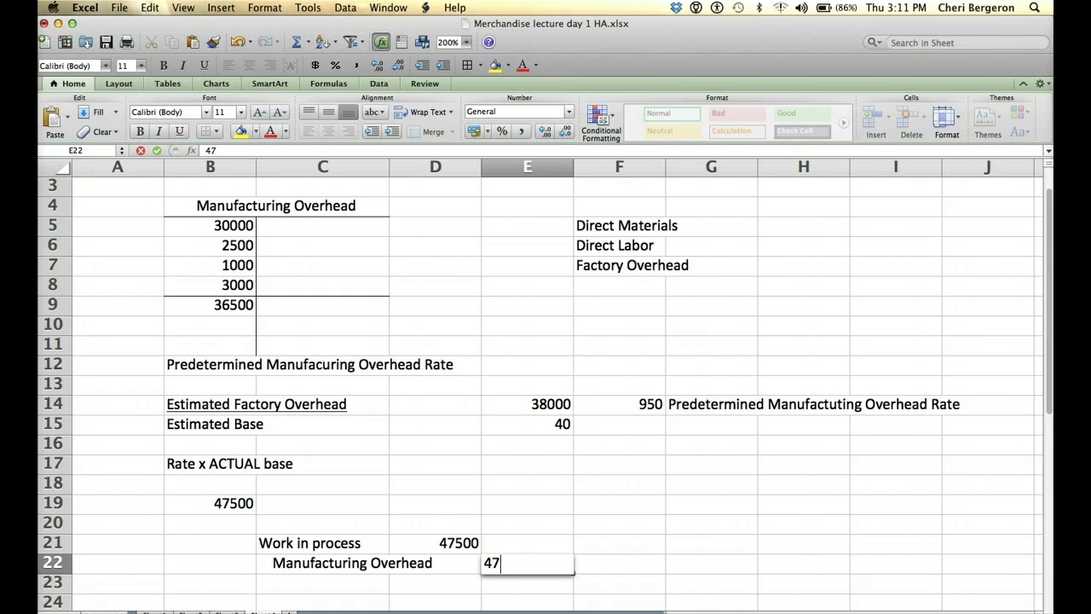
key(BackSpace)
key(BackSpace)
text(500)
key(Return)
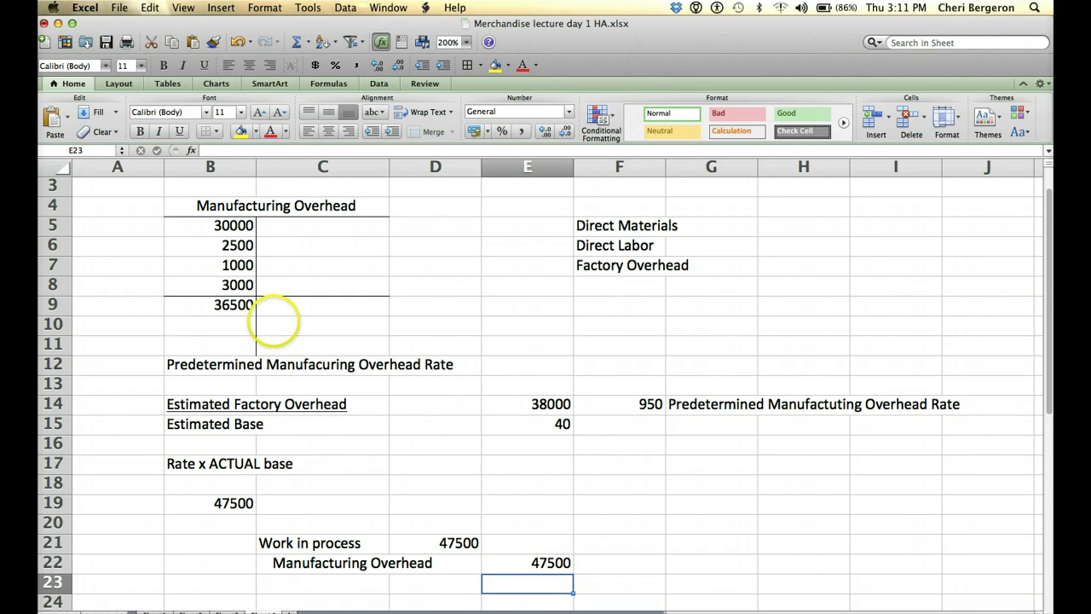
Step: Post the allocated overhead of 47500 to the credit side of the Manufacturing Overhead T-account in cell C10
click(275, 322)
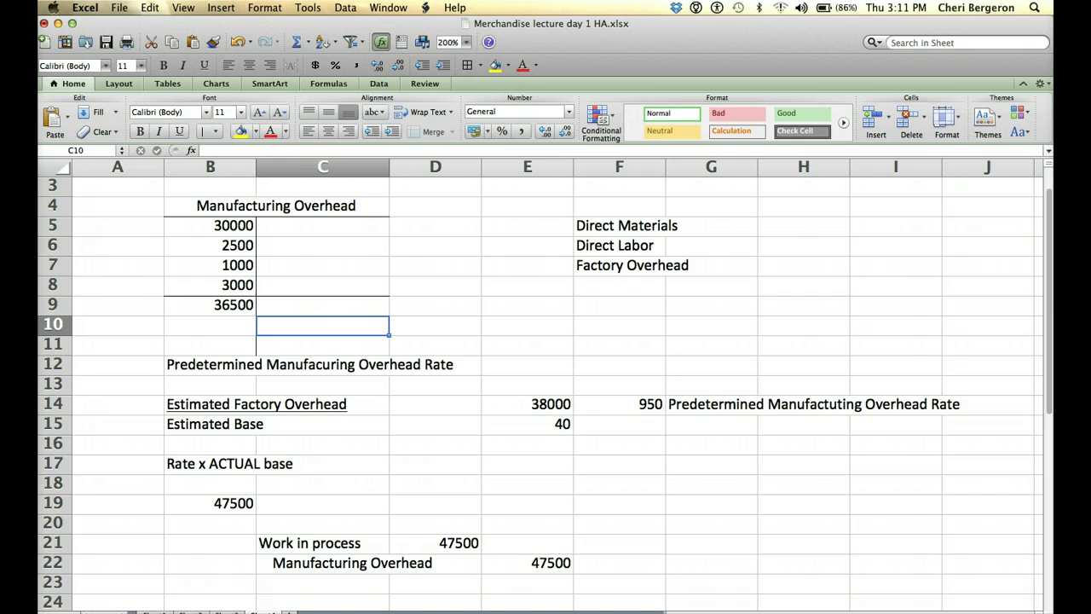
text(47500)
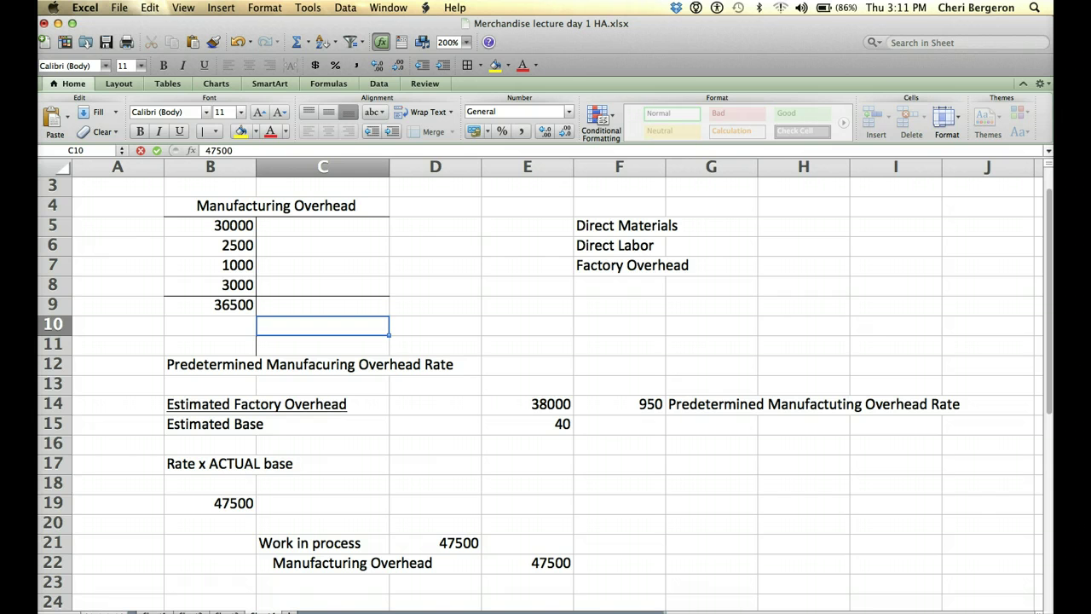
key(Return)
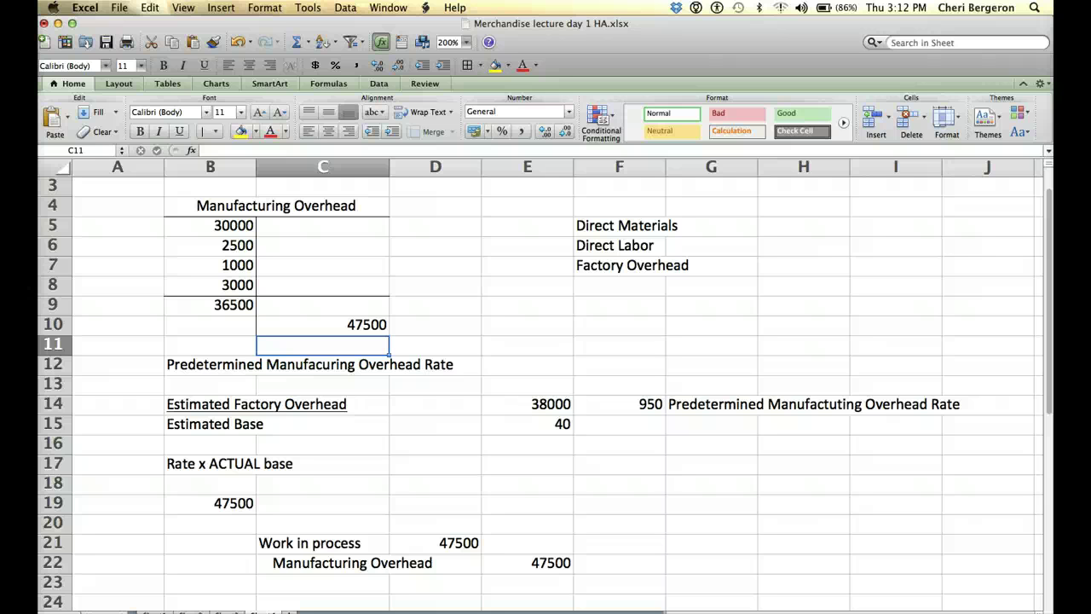
scroll(545, 392, down, 5)
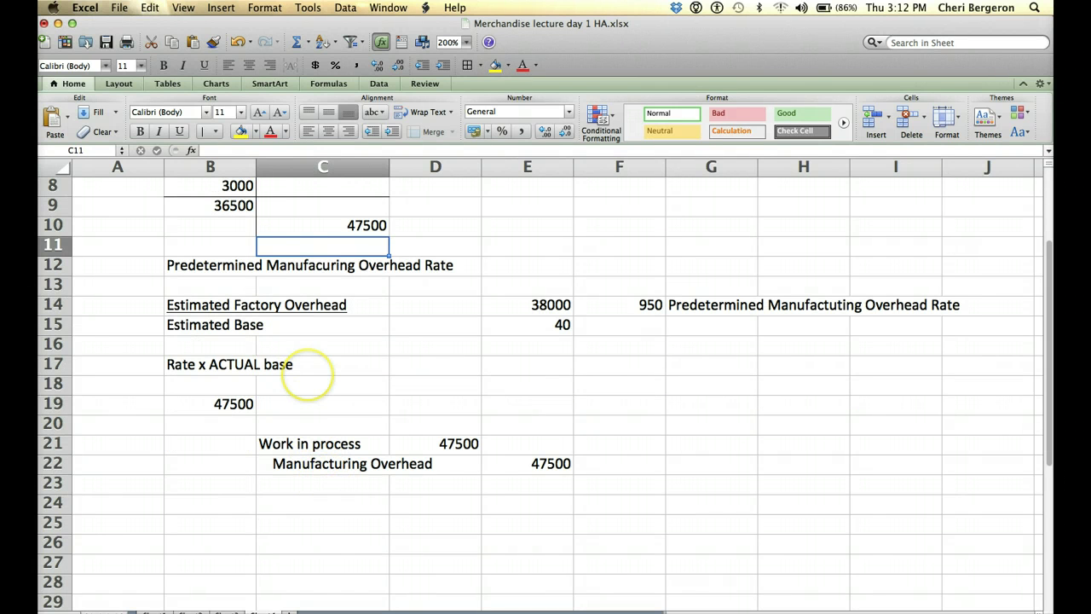
scroll(305, 357, up, 4)
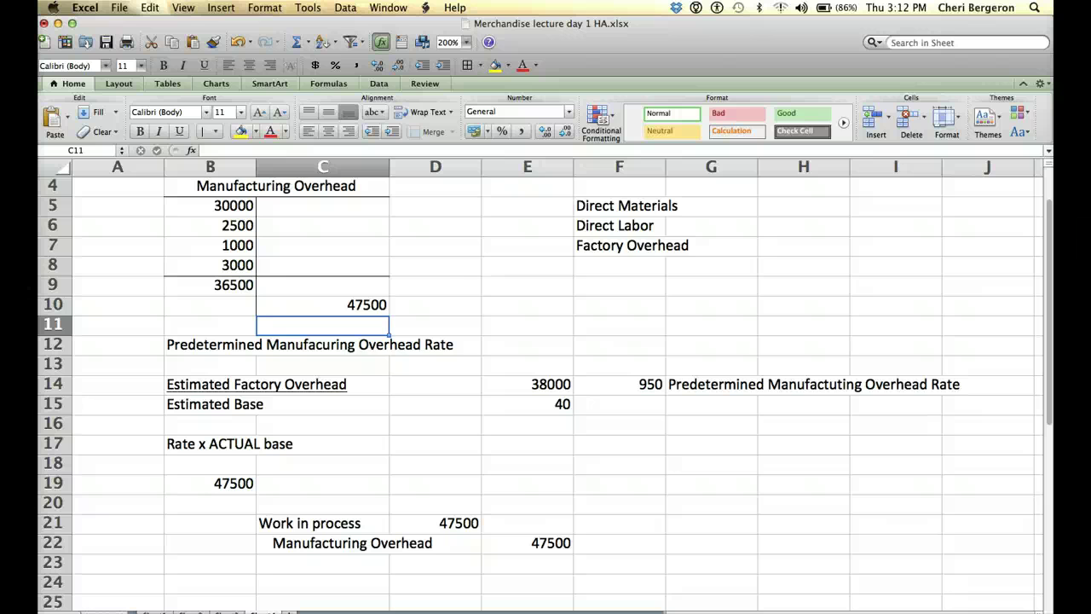
scroll(322, 358, down, 1)
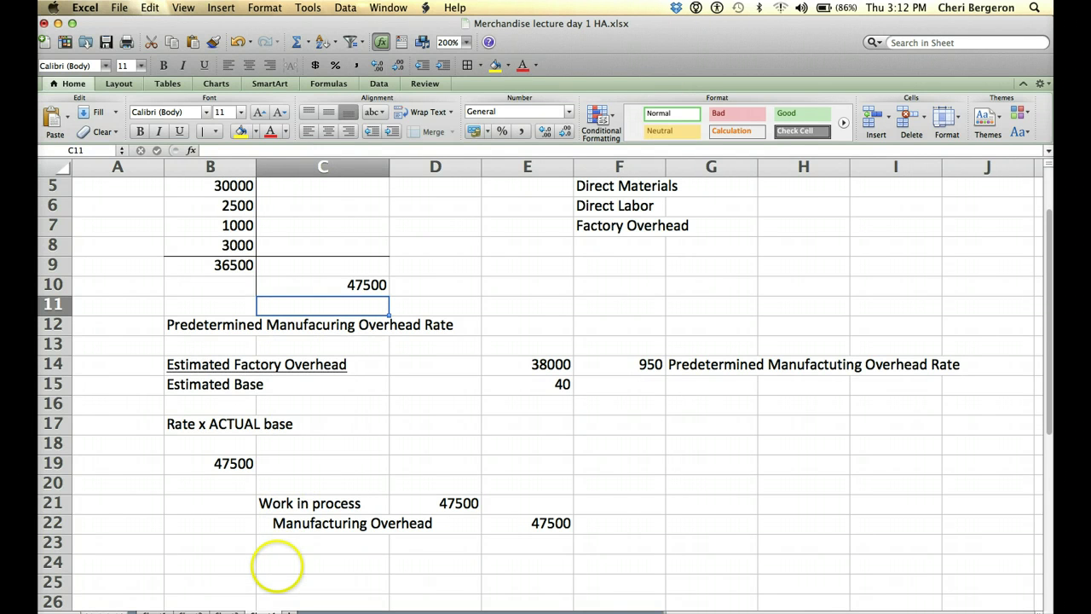
click(277, 564)
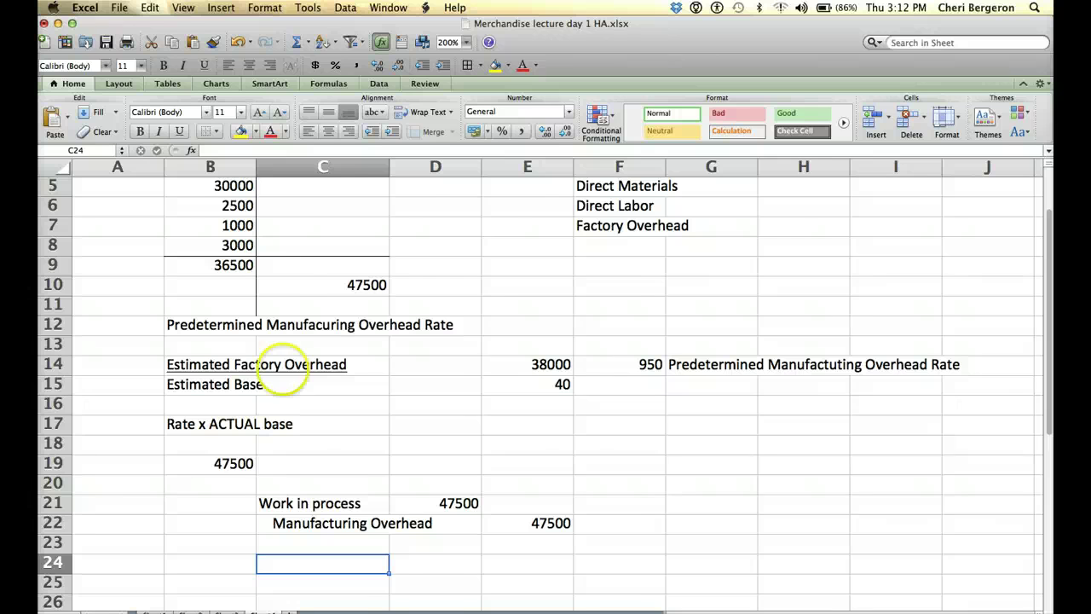
Step: Add a bottom border to cells B10:C10 in the Manufacturing Overhead T-account
drag(245, 284, 274, 284)
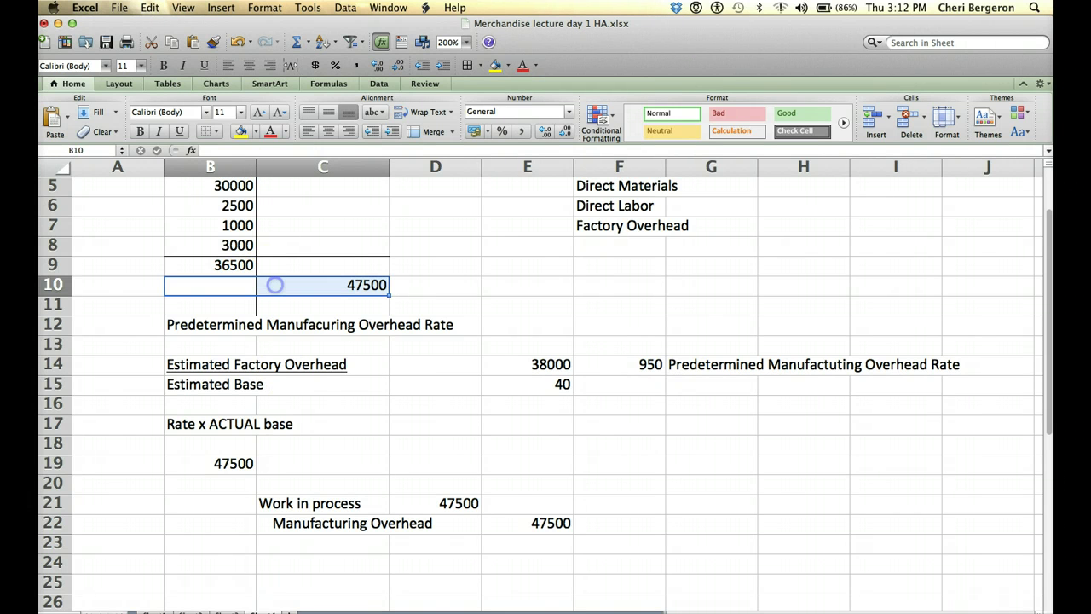
click(213, 131)
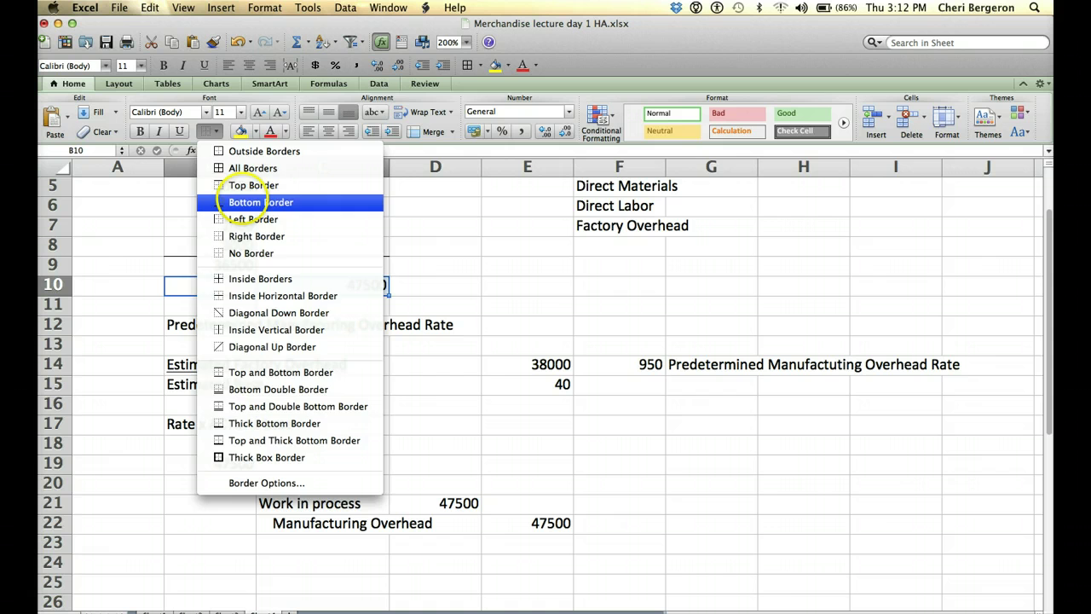
click(221, 202)
Step: Calculate the T-account's ending balance in cell C11 with the formula =C10-B9
click(305, 304)
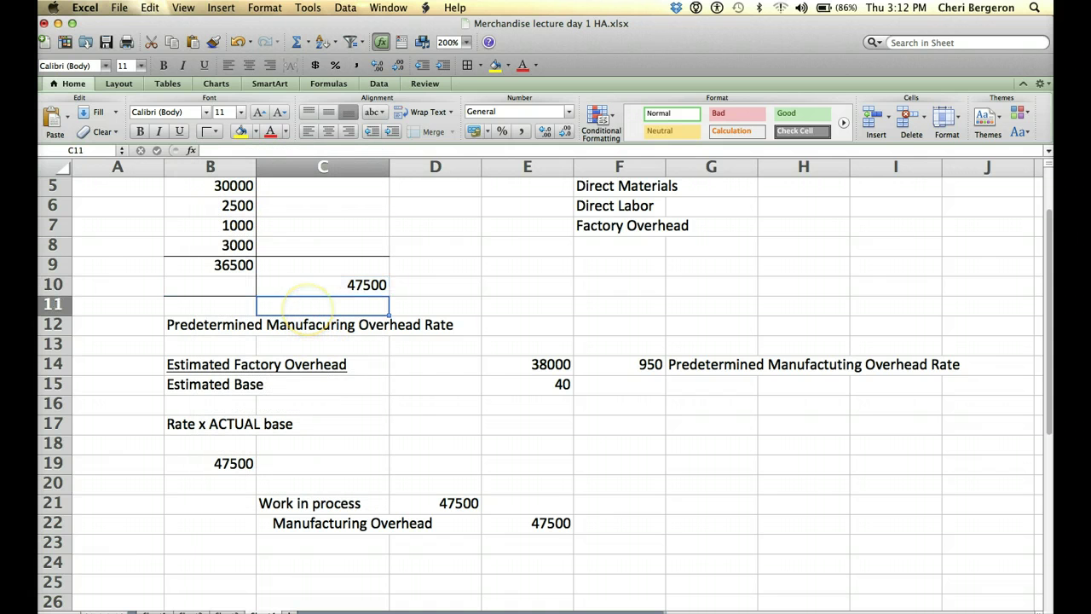
text(=)
key(Up)
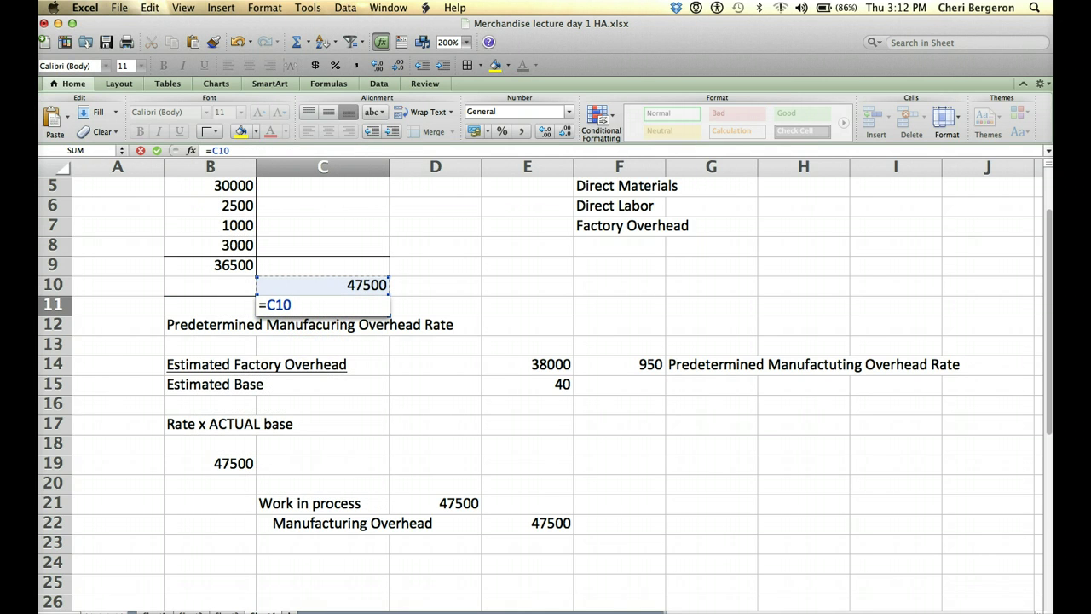
text(-)
key(Left)
key(Up)
key(Up)
key(Return)
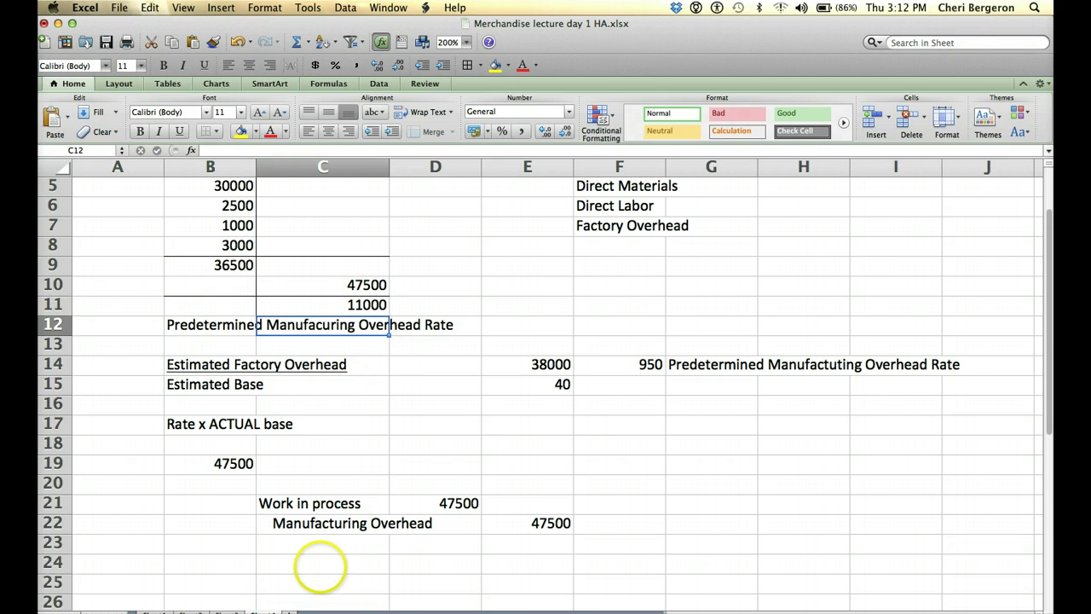
Step: Enter the closing entry's accounts: "Manufacturing Overhead" in cell C24 and an indented "Cost of Goods Sold" in cell C25
click(319, 564)
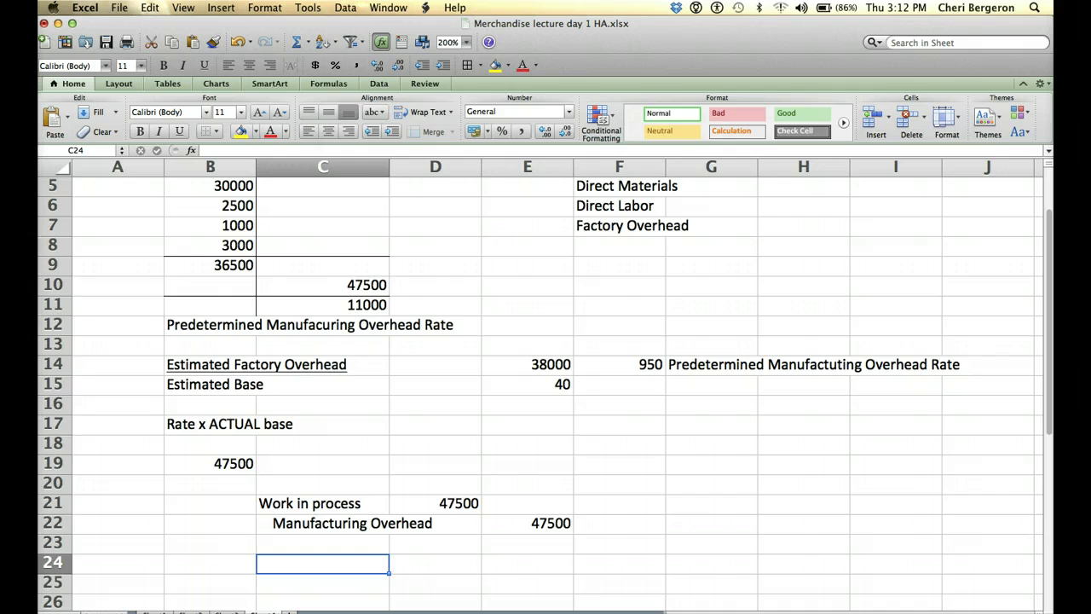
text(Manufac)
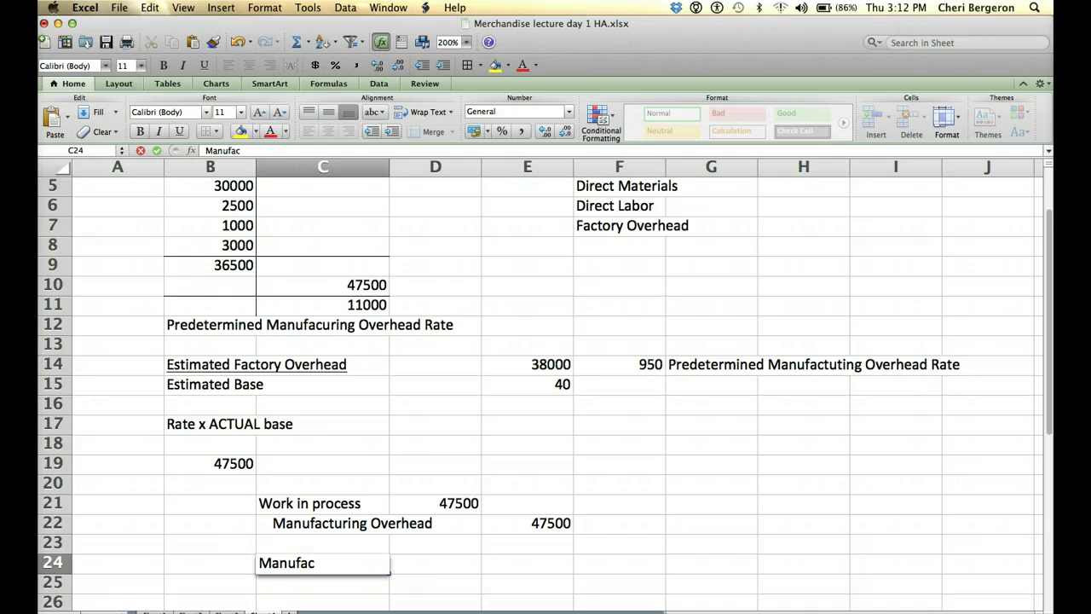
text(turing Ove)
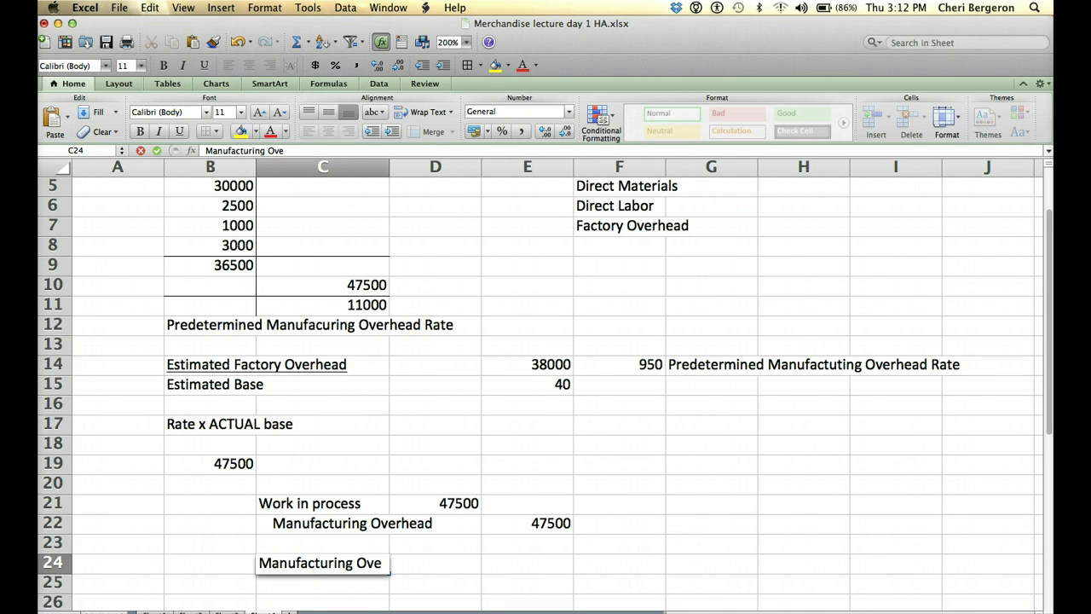
text(rhead)
key(Return)
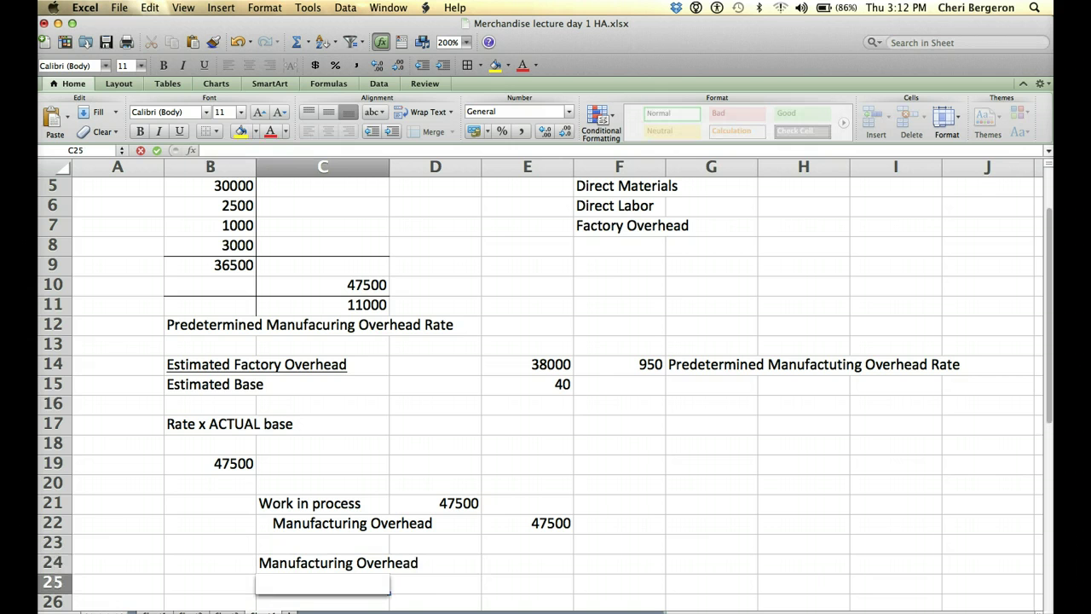
text(Cost of Goods Sold)
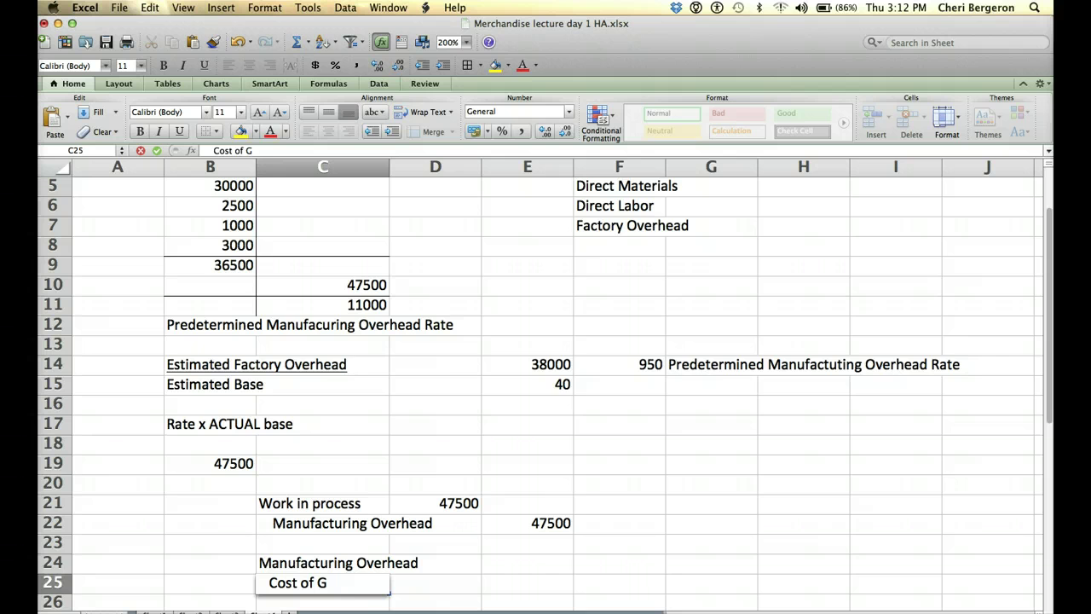
key(Return)
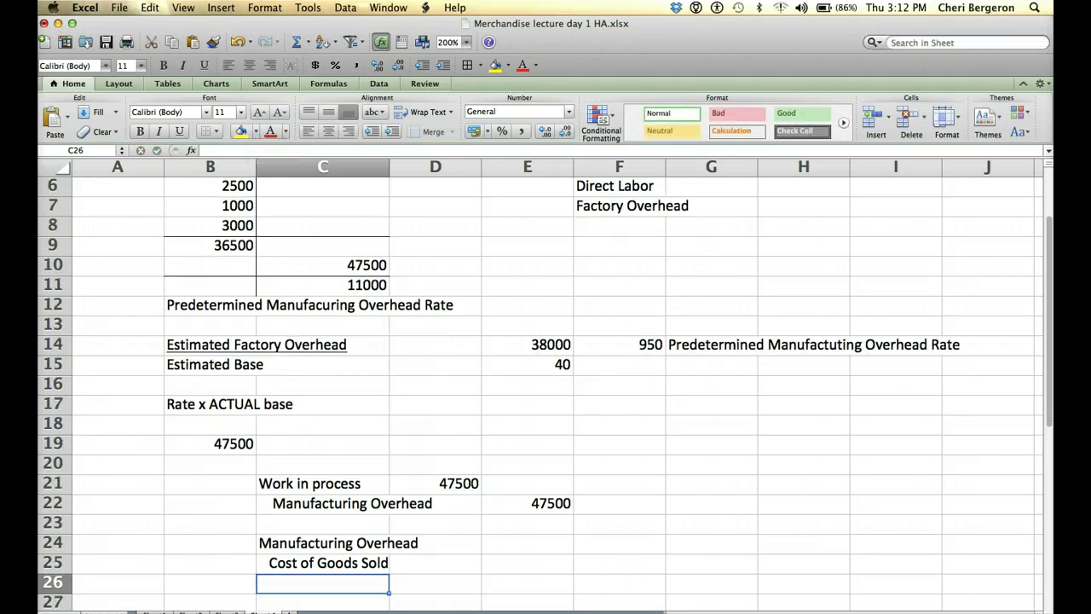
Step: Enter 11000 as the closing entry's debit in cell D24 and its credit in cell E25
click(434, 543)
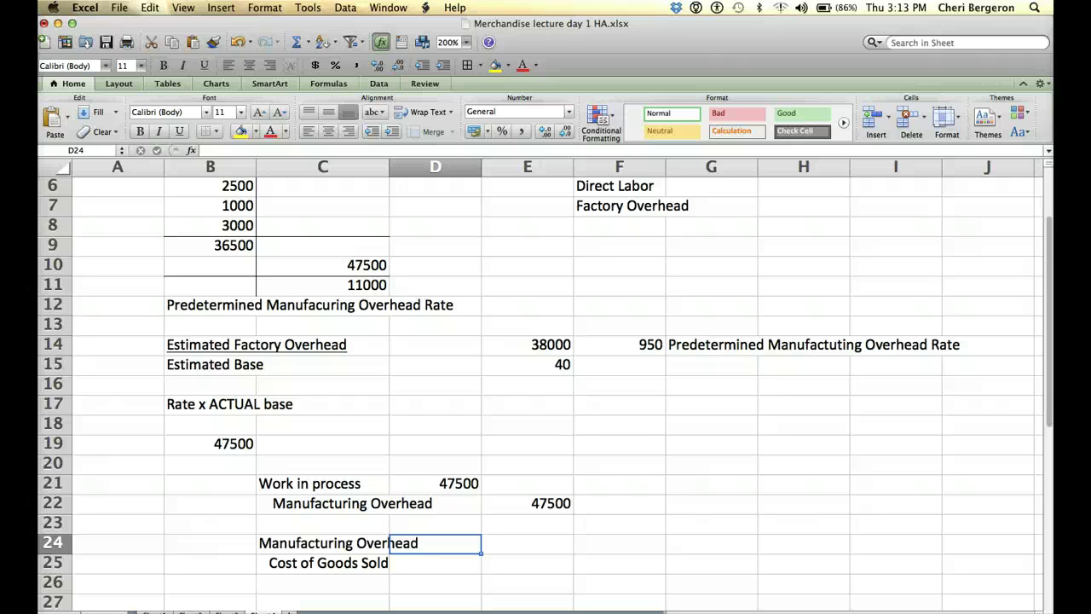
text(11000)
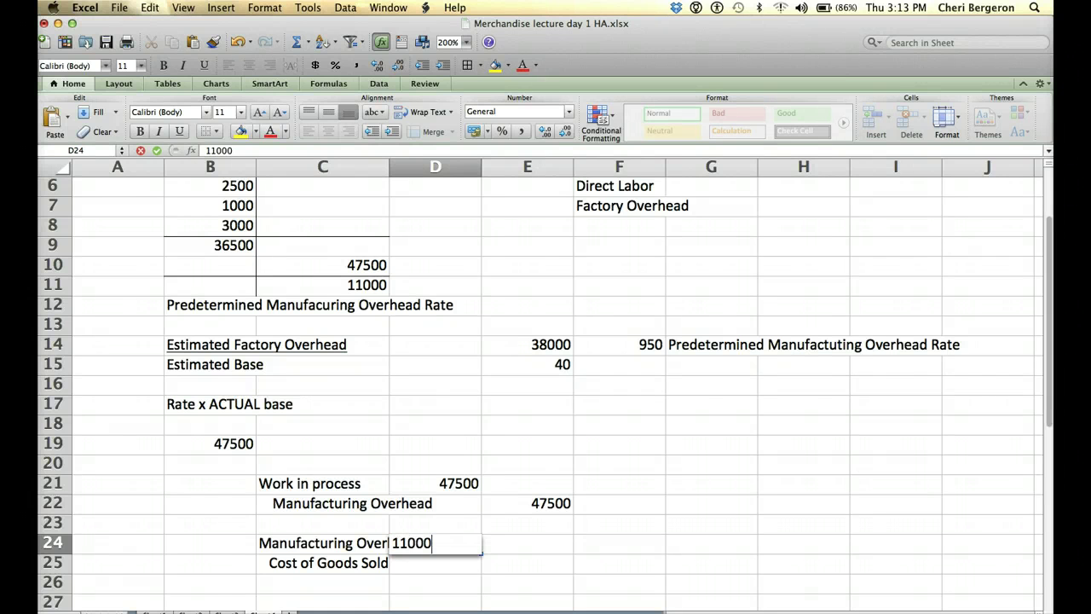
click(526, 563)
text(11000)
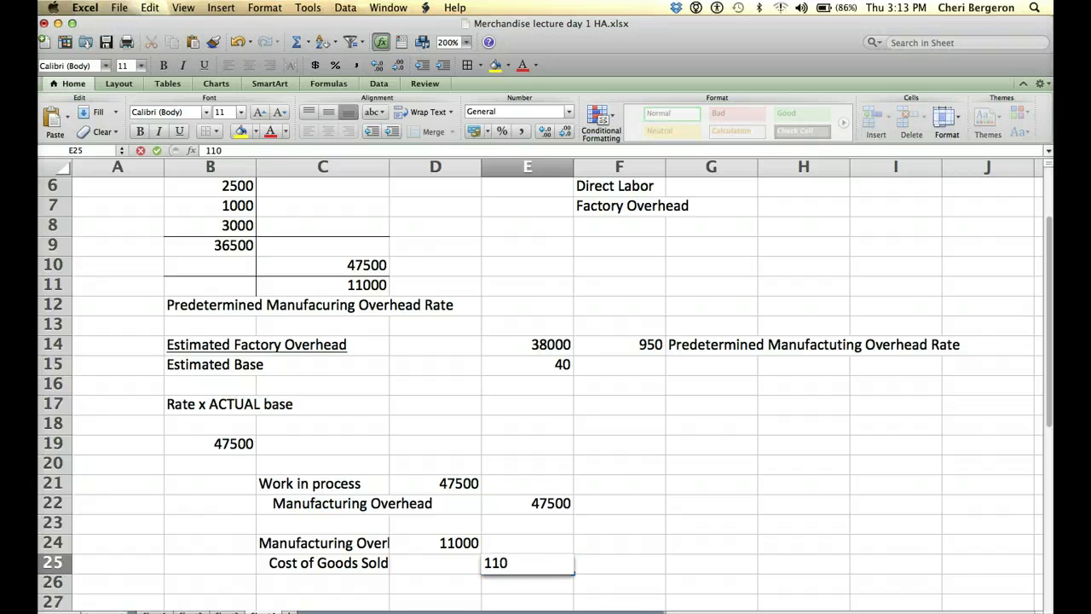
key(Return)
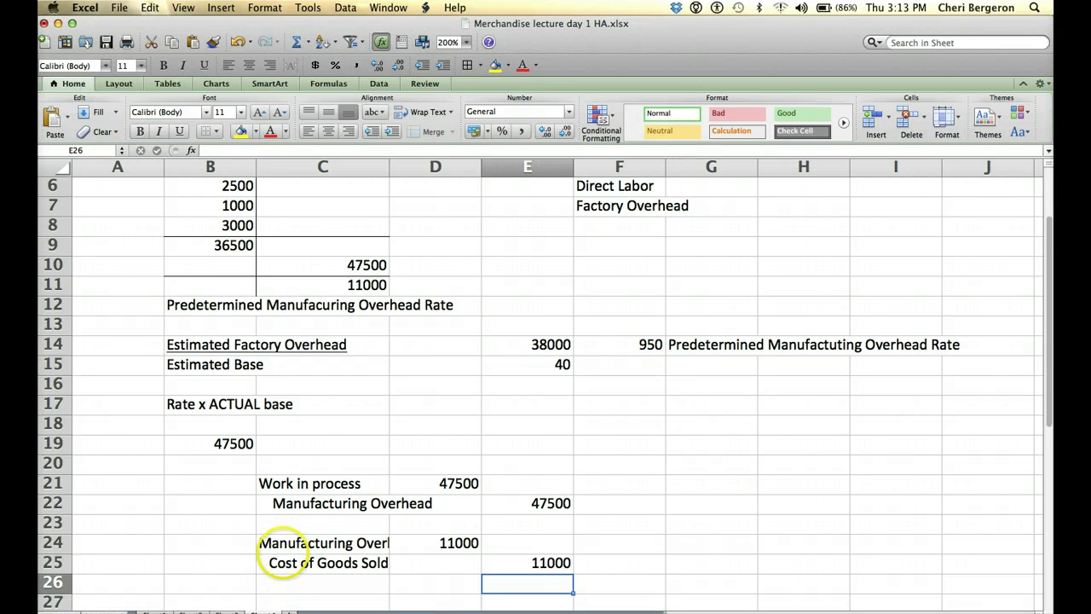
click(281, 564)
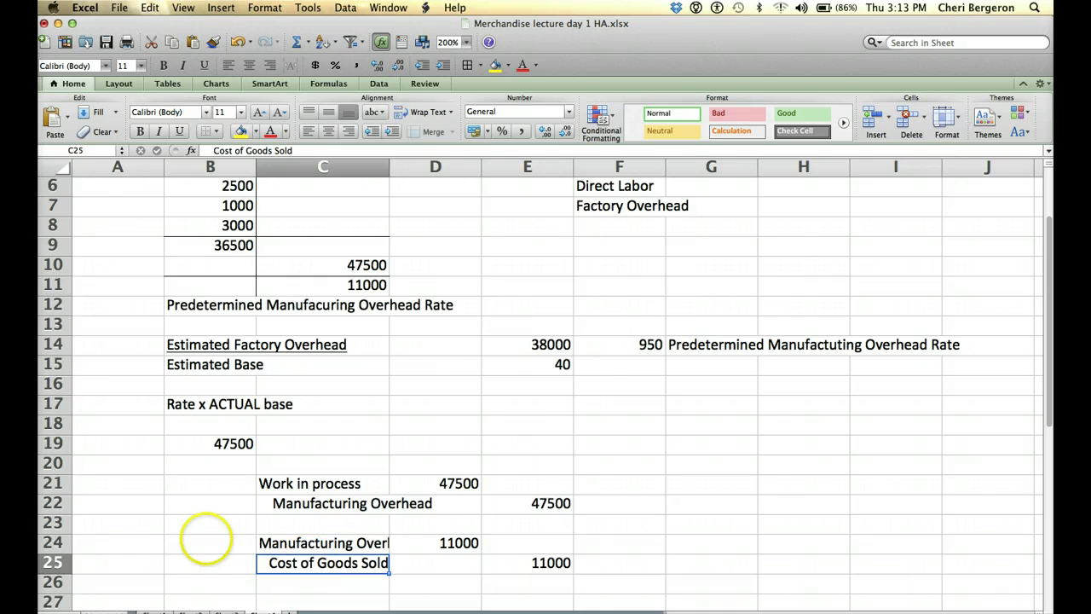
click(205, 541)
scroll(204, 538, down, 2)
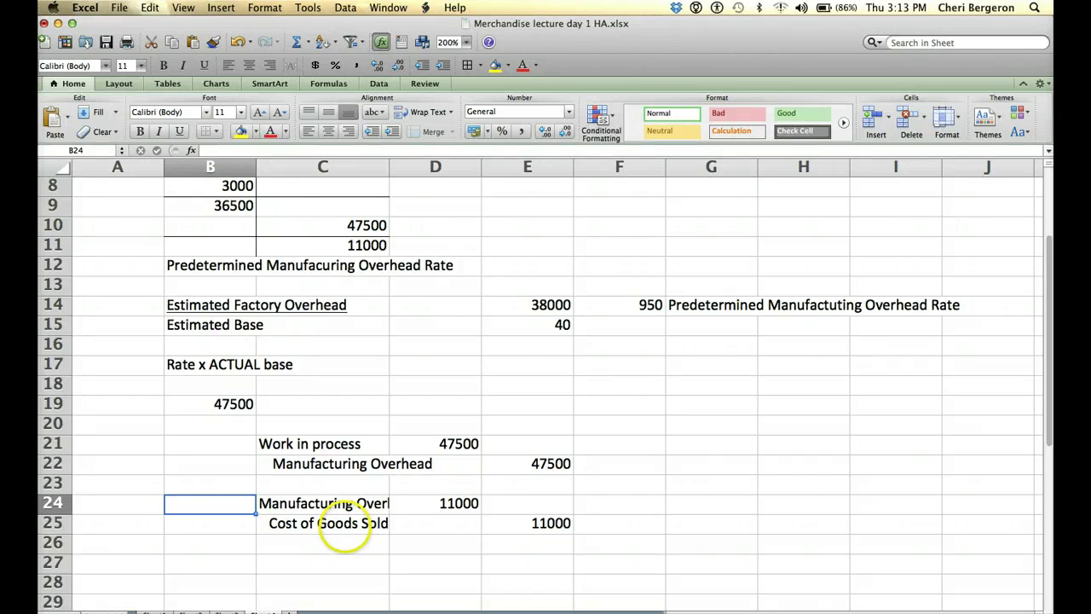
click(345, 524)
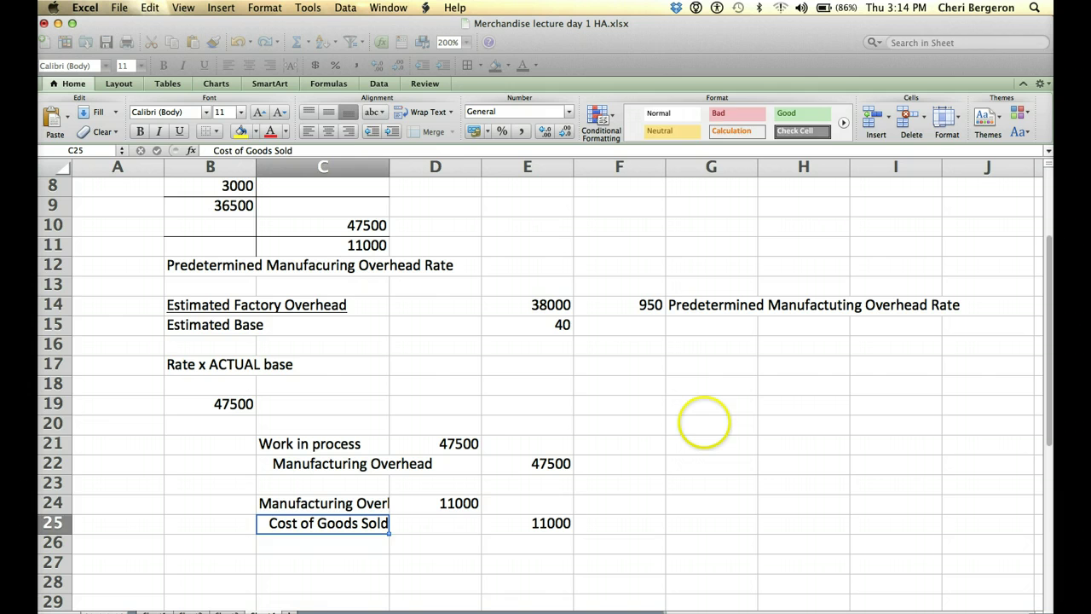
Step: Enter the direct materials line beside the journal entries: label "Dm" in cell G20 and amount 15000 in cell H20
click(704, 423)
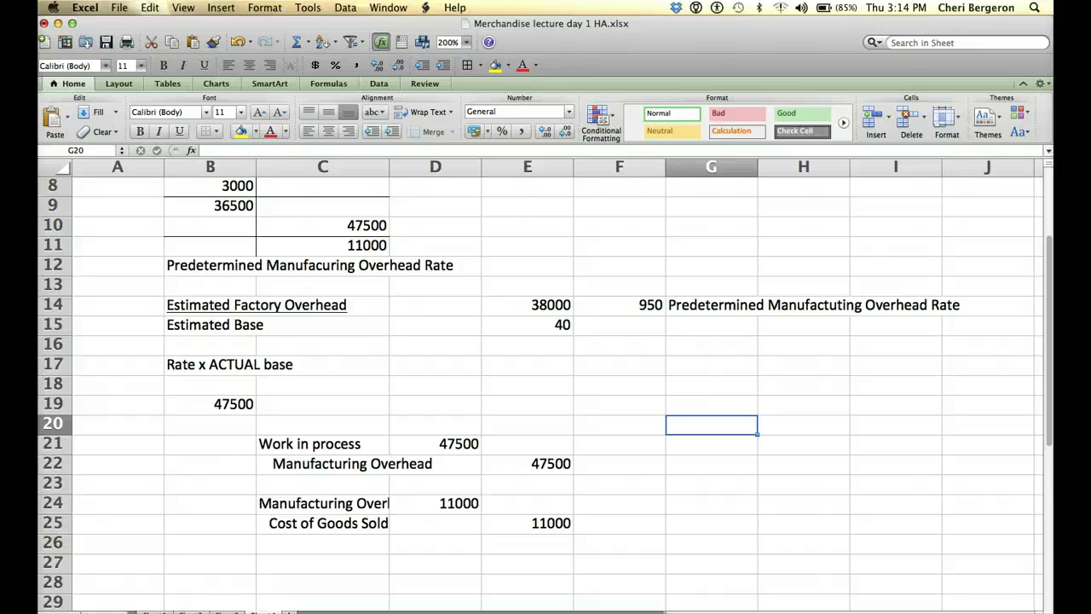
text(Dm)
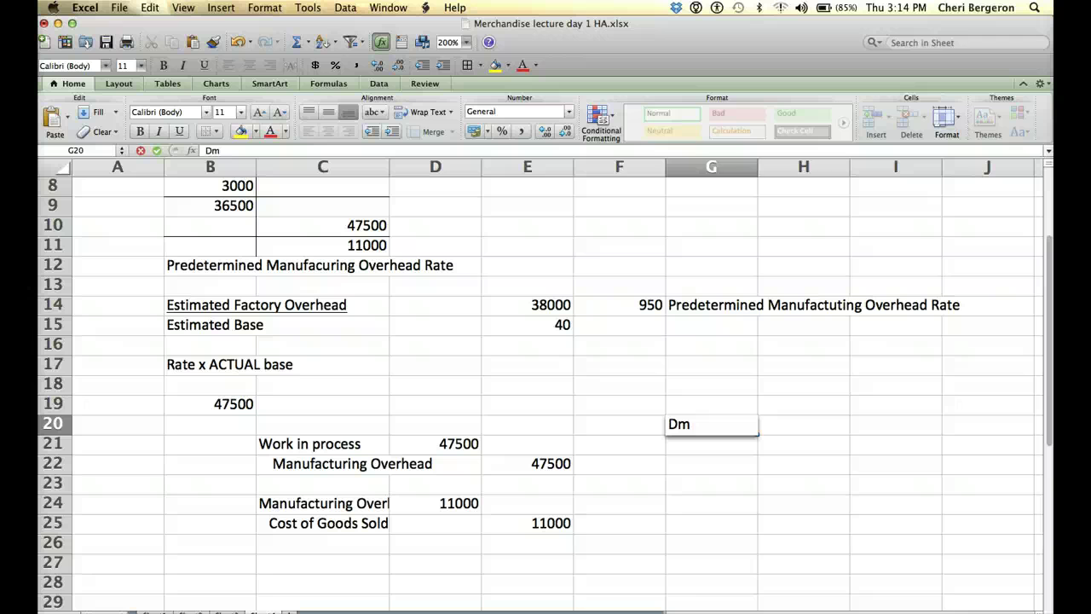
key(Tab)
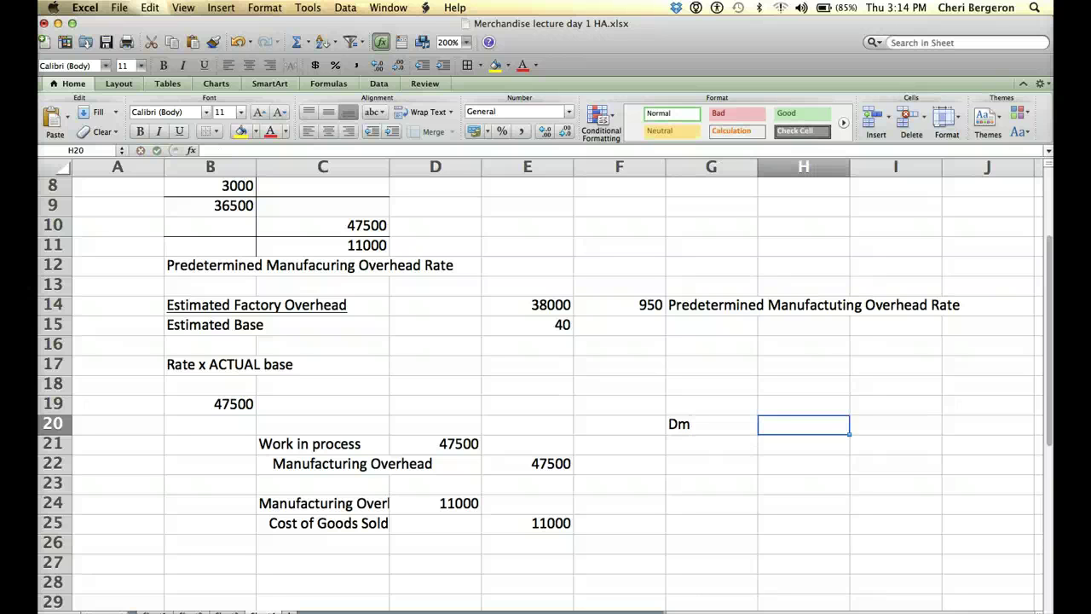
text(15000)
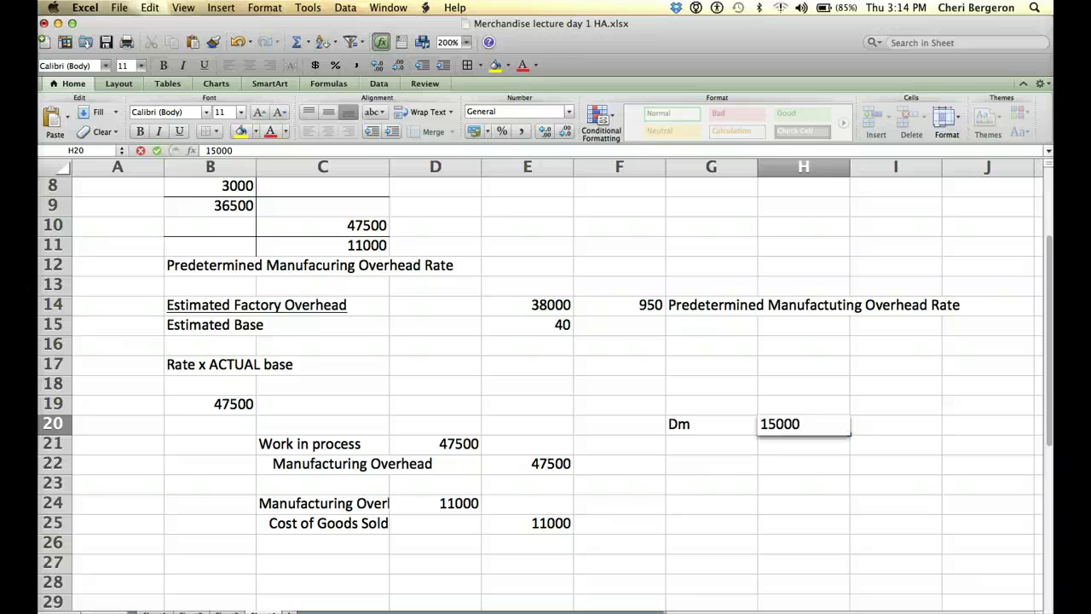
key(Return)
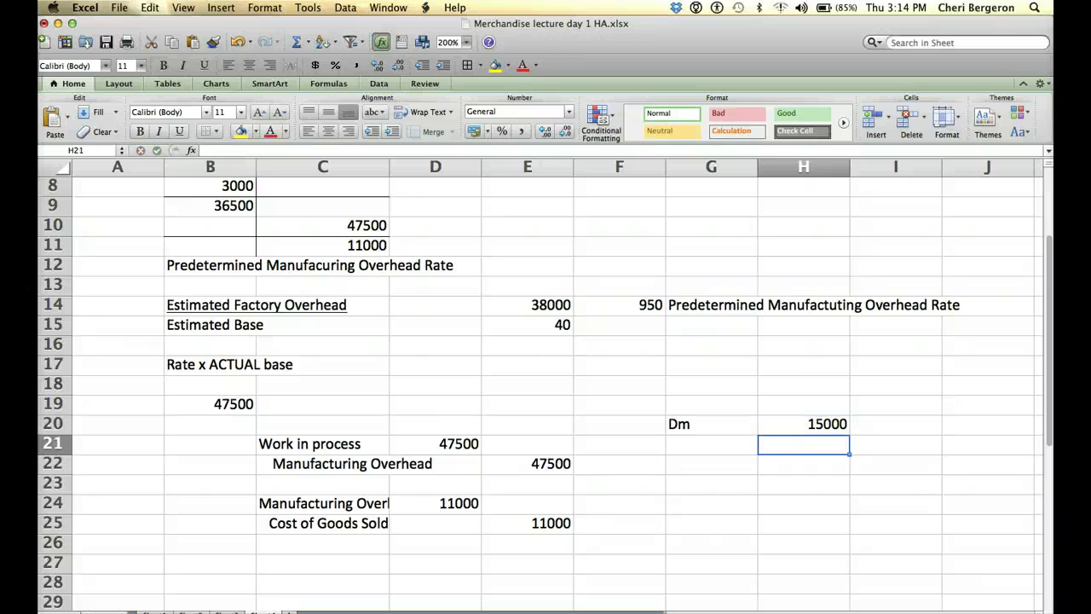
Step: Enter the direct labor line with the label "DL" in cell G21 and the amount 3000 in cell H21
click(711, 444)
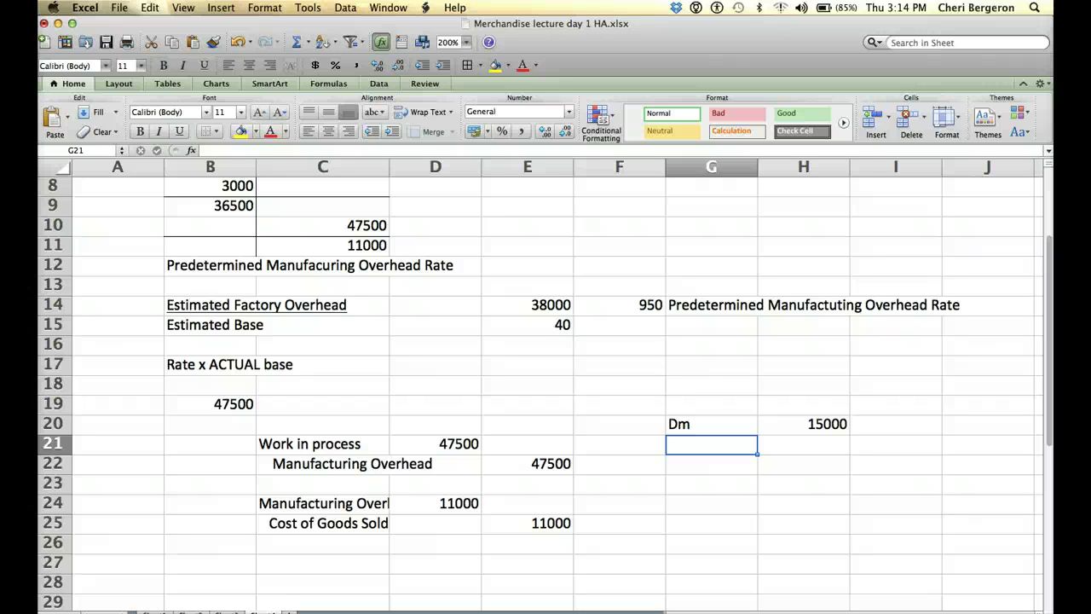
text(DL)
key(Tab)
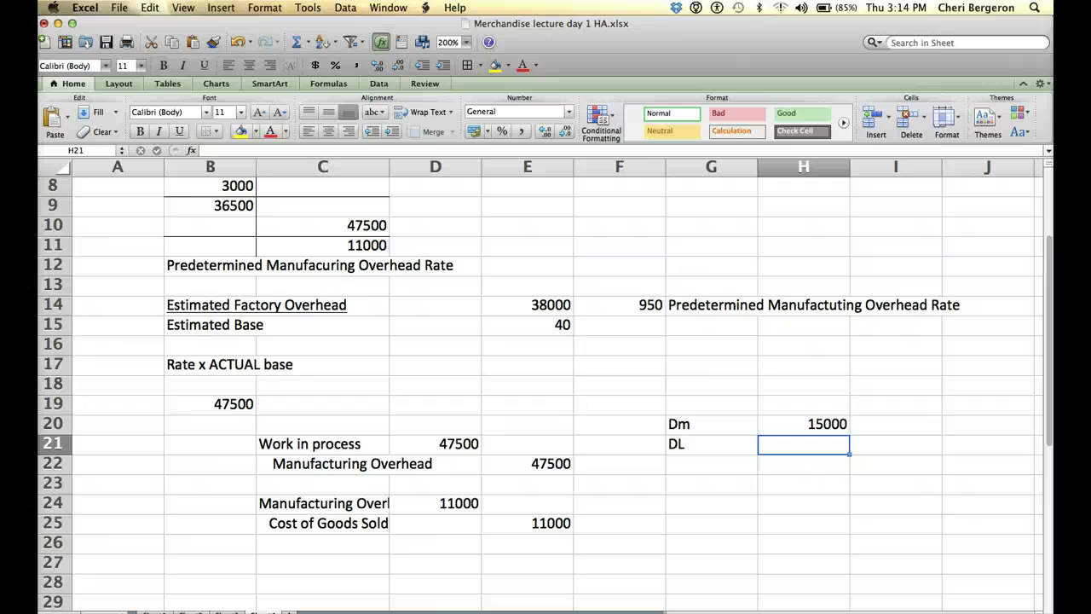
text(3000)
key(Return)
Step: Enter the factory overhead line with the label "FOH" in cell G22 and the allocated amount 47500 in cell H22
click(711, 464)
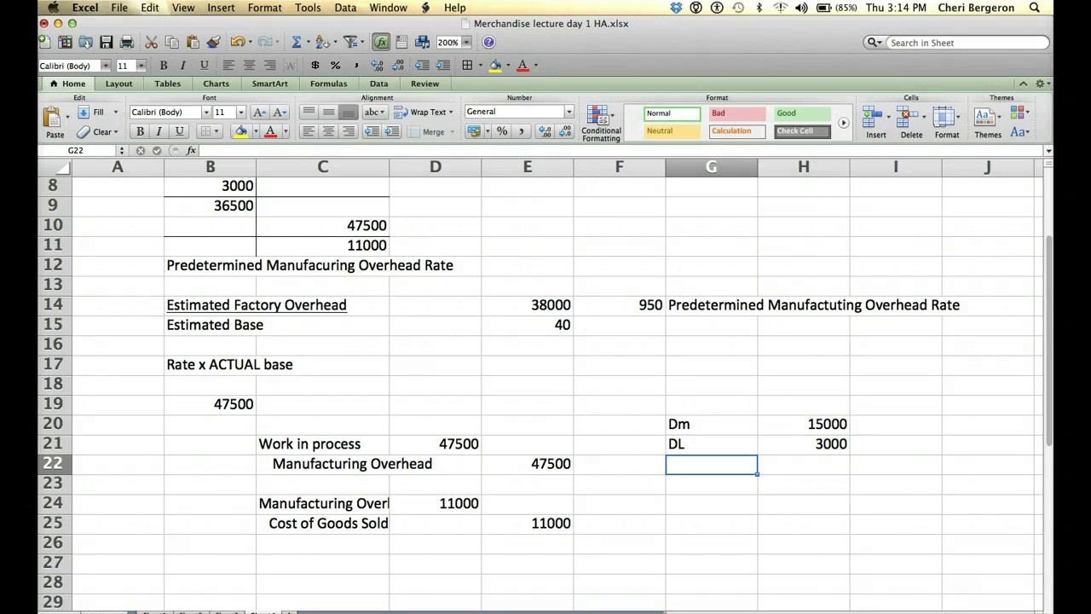
text(FOH)
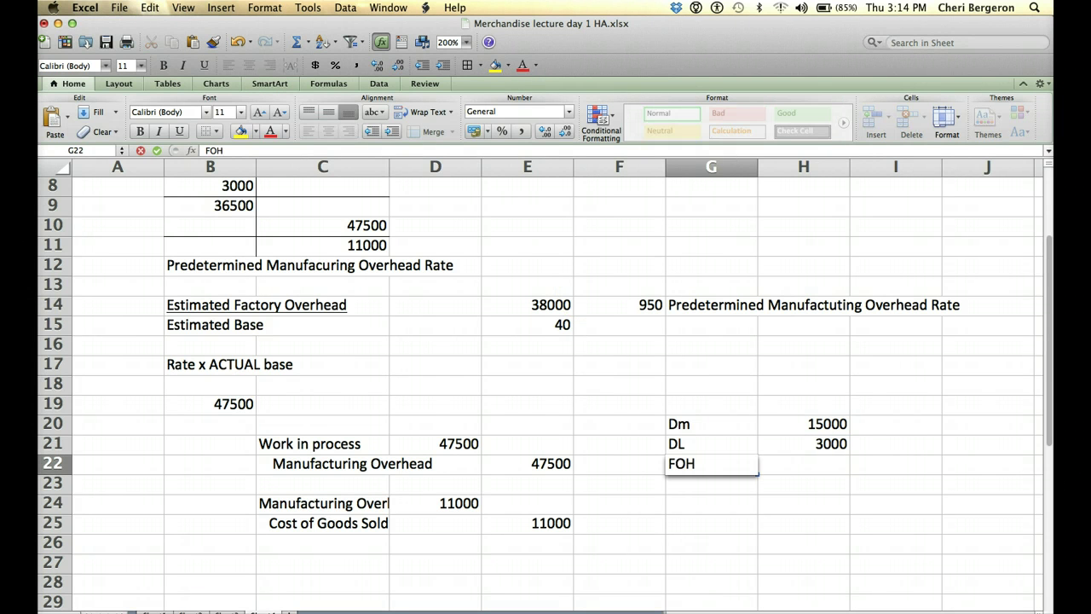
key(Tab)
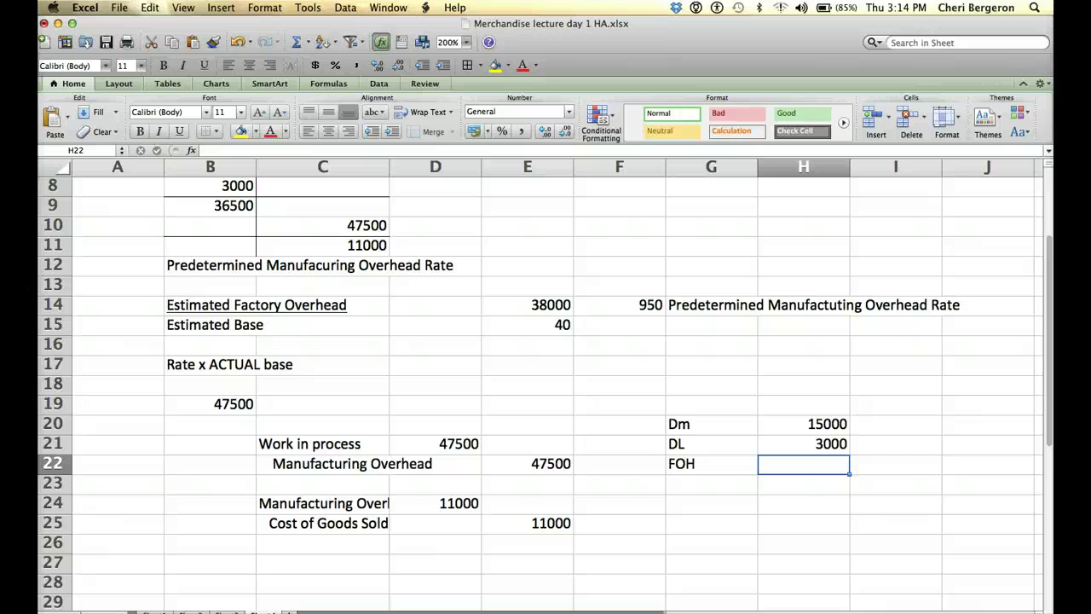
text(47500)
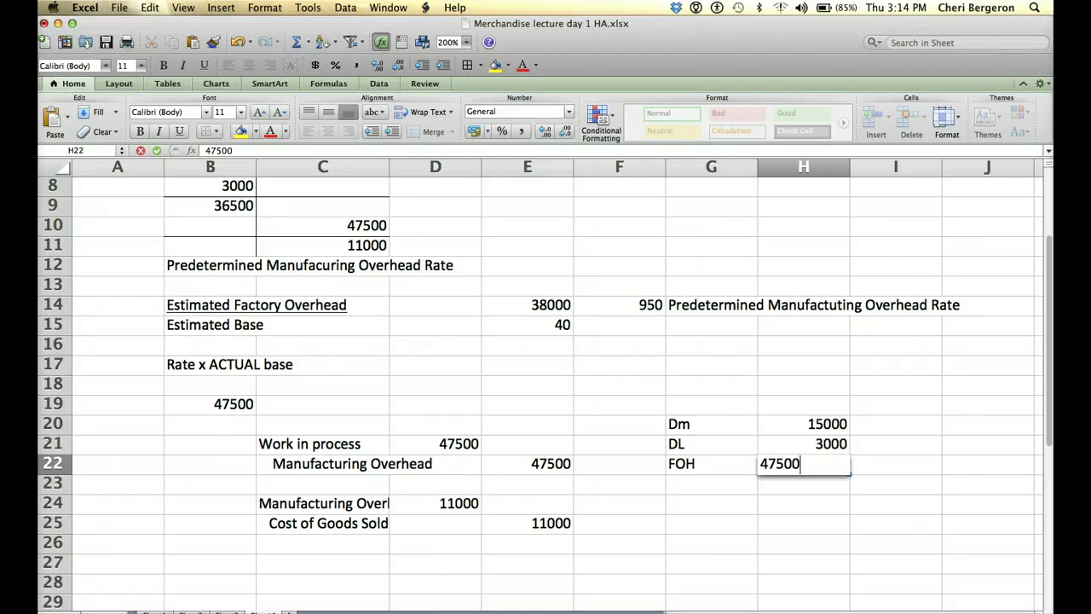
key(Return)
Step: Total the three cost amounts in cell H23 with the formula =H20+H21+H22
text(=)
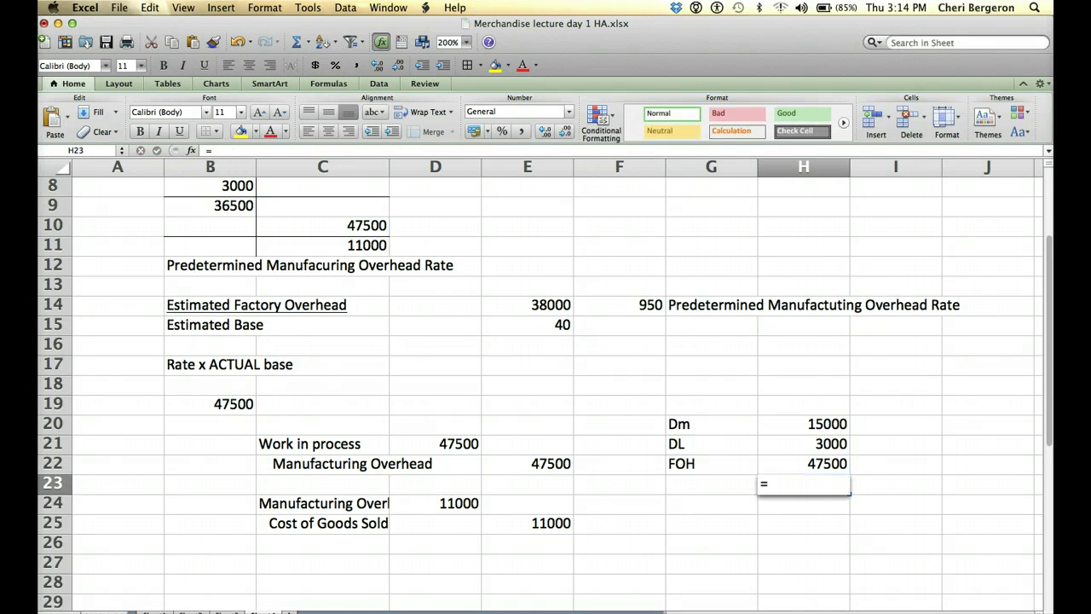
key(Up)
key(Up)
key(Up)
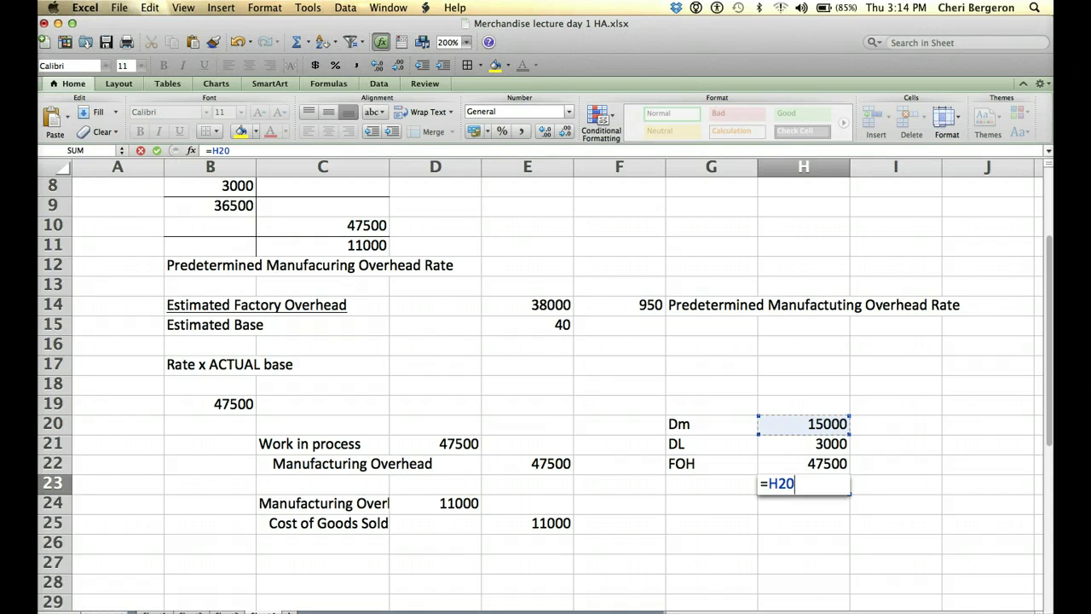
text(+)
key(Up)
key(Up)
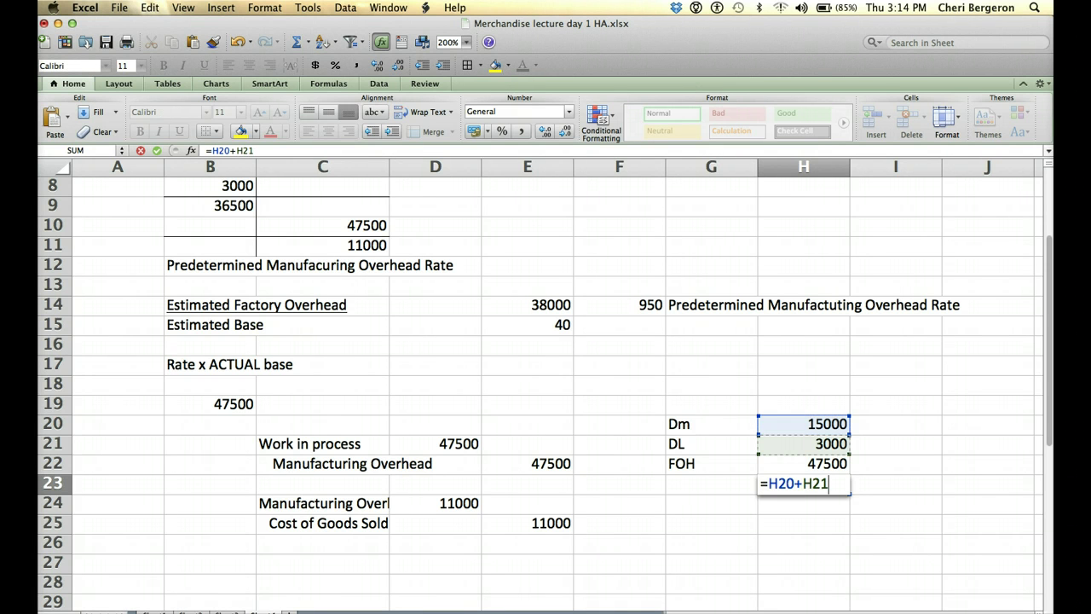
text(+)
key(Up)
key(Return)
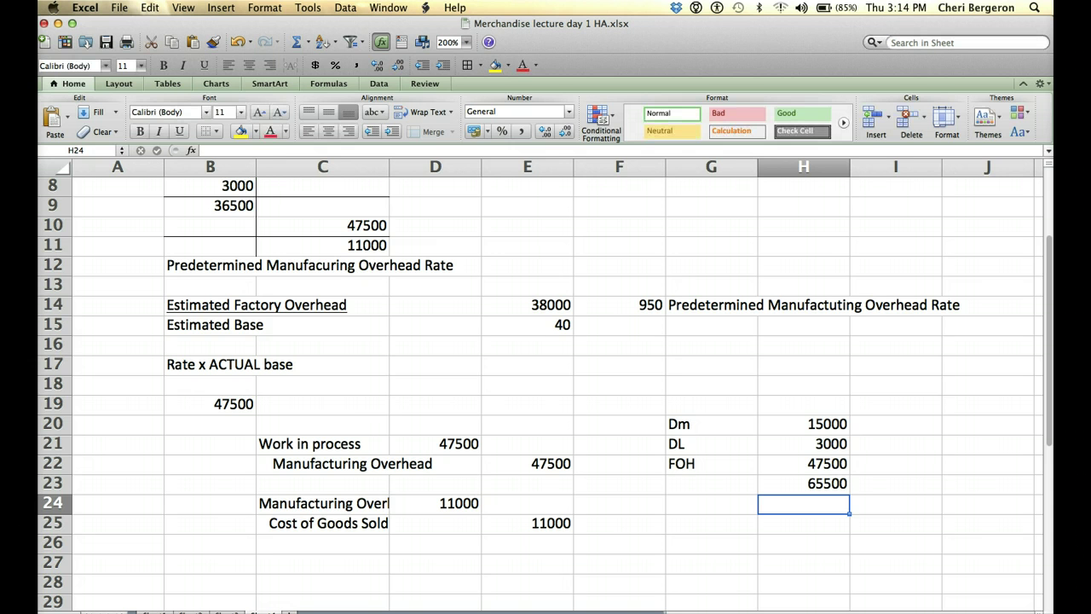
key(Up)
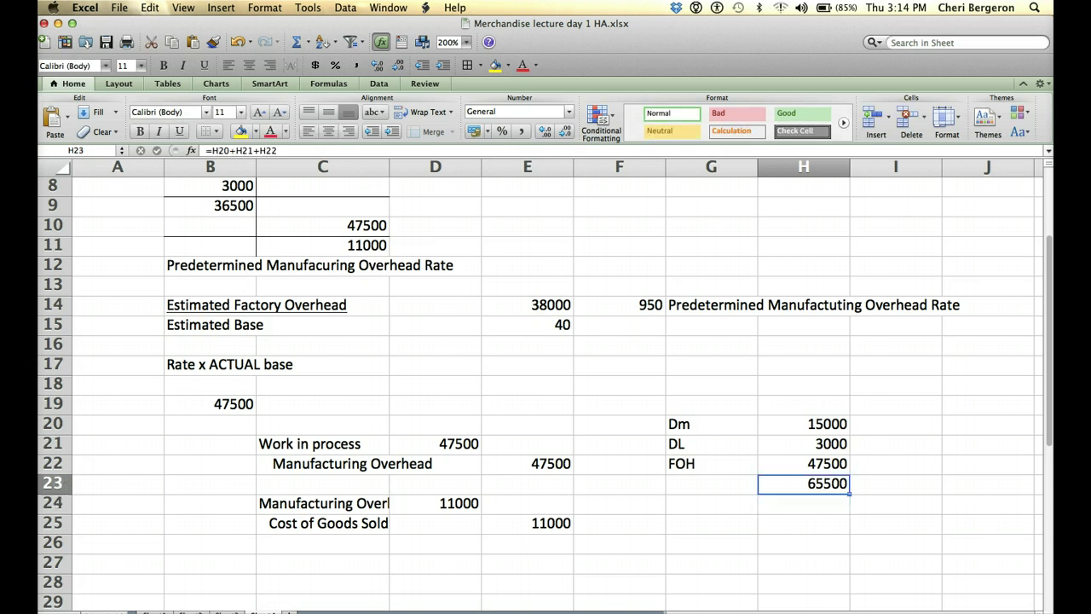